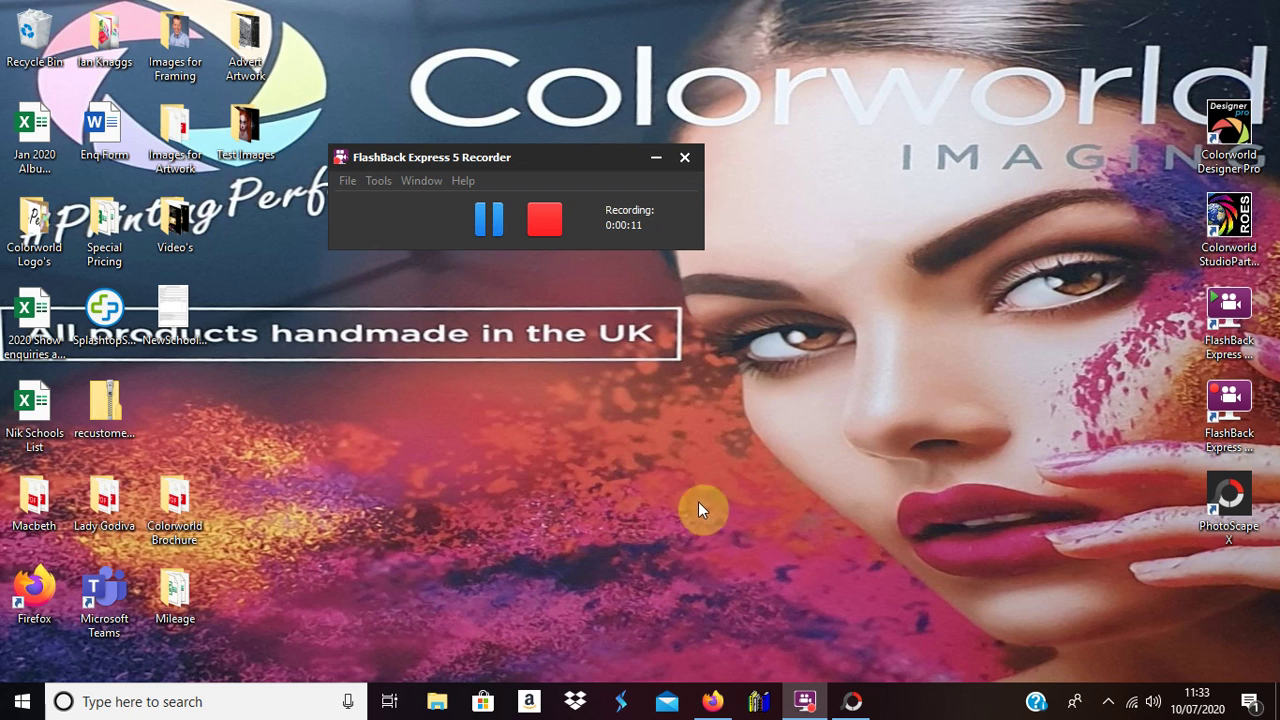
Go to the User registration page and scroll down to the empty Customer Registration form
{"action": "left_click", "coordinate": [713, 707]}
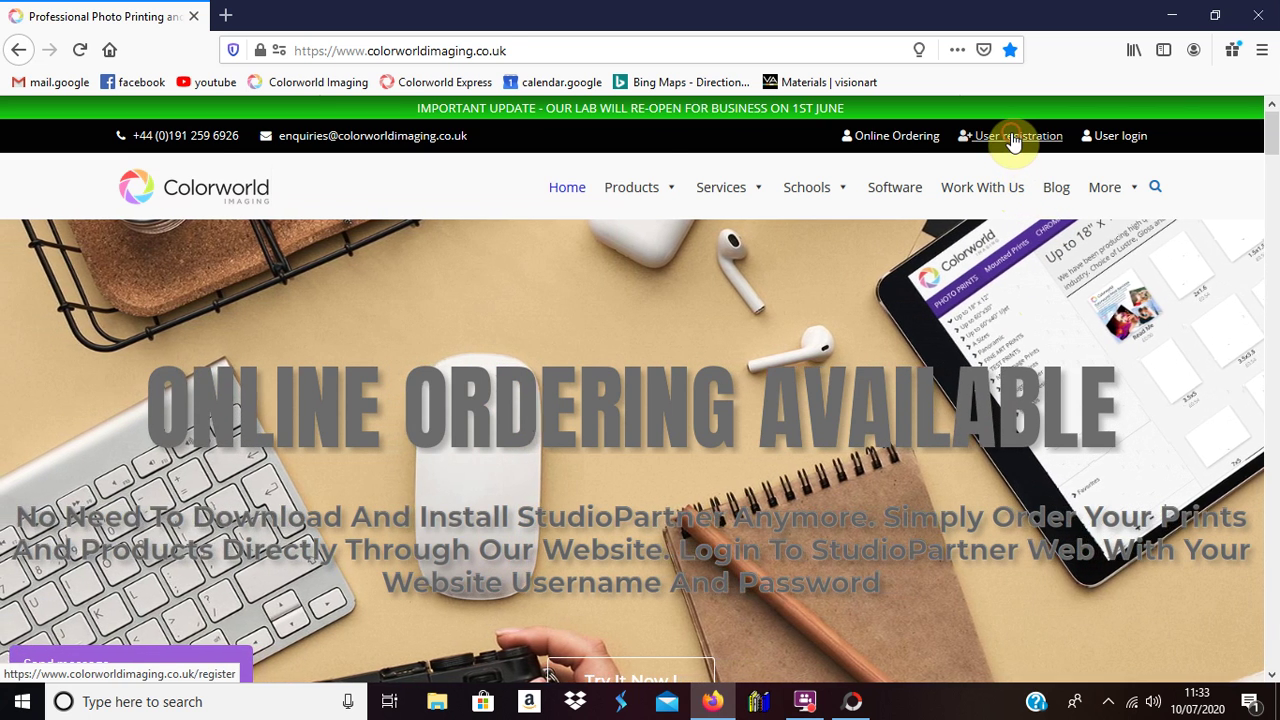
{"action": "left_click", "coordinate": [1012, 140]}
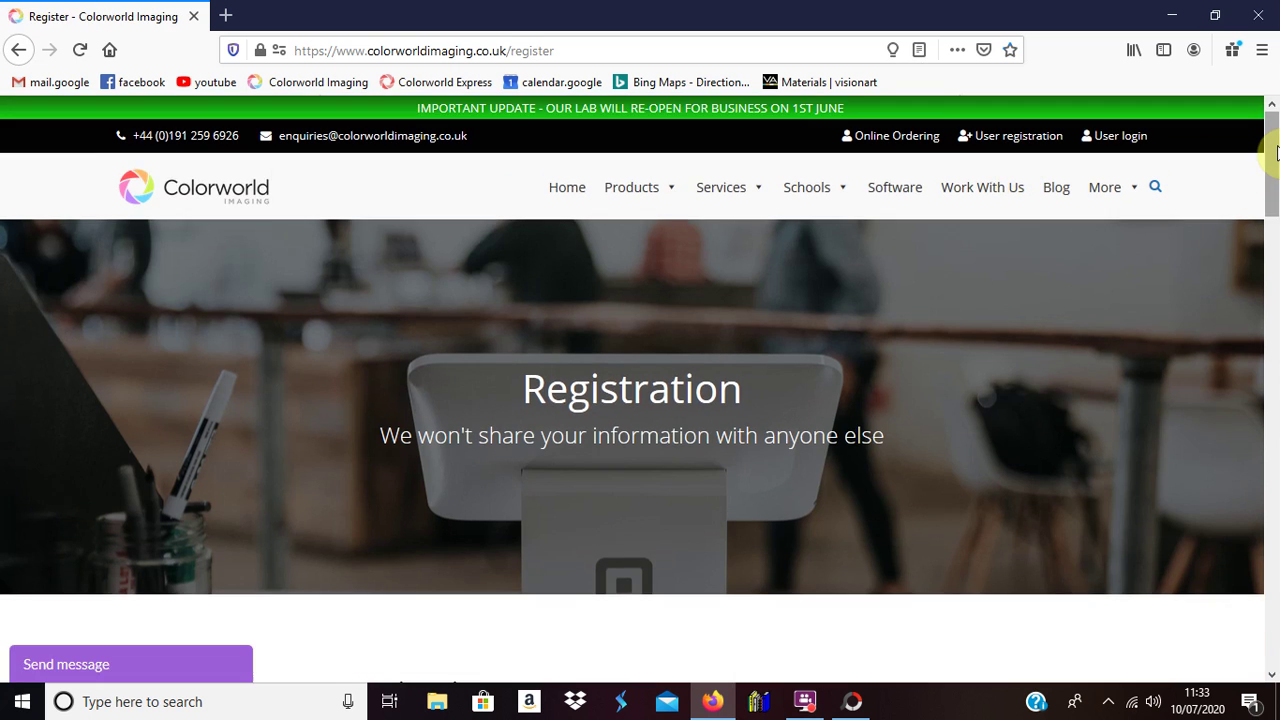
{"action": "scroll", "coordinate": [1276, 170], "scroll_direction": "down", "scroll_amount": 1}
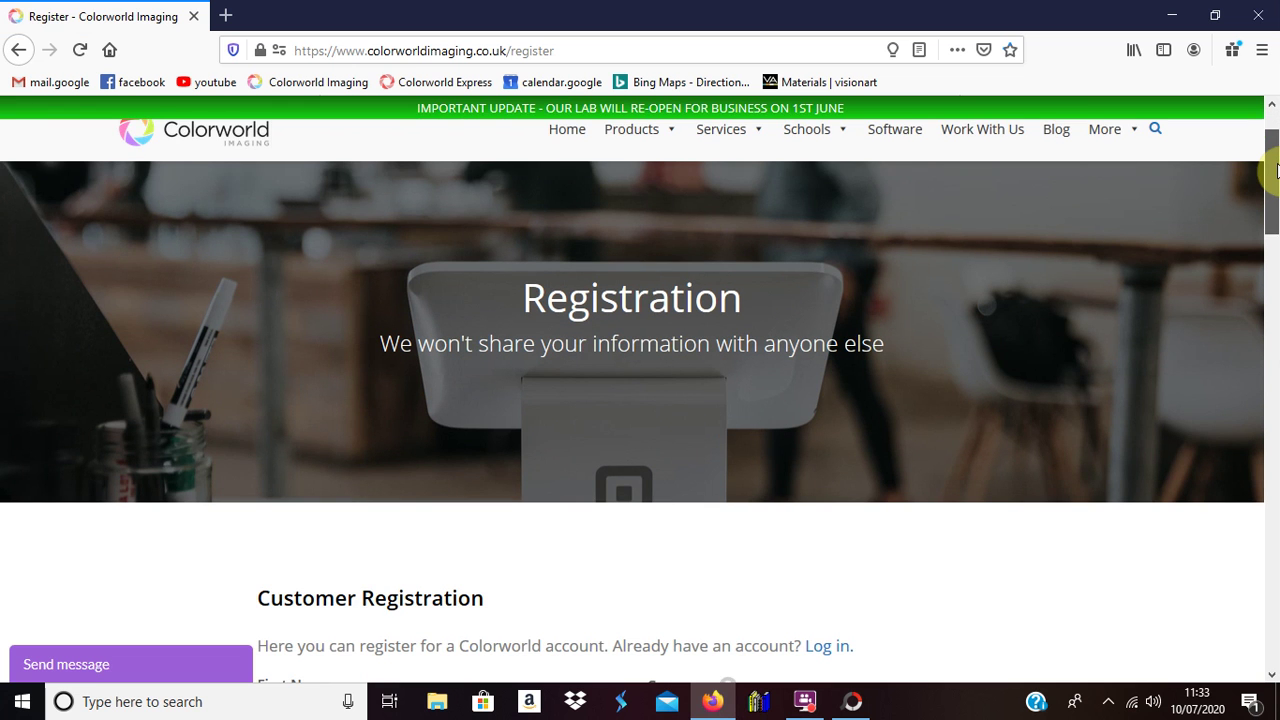
{"action": "left_click_drag", "start_coordinate": [1276, 170], "coordinate": [1276, 256]}
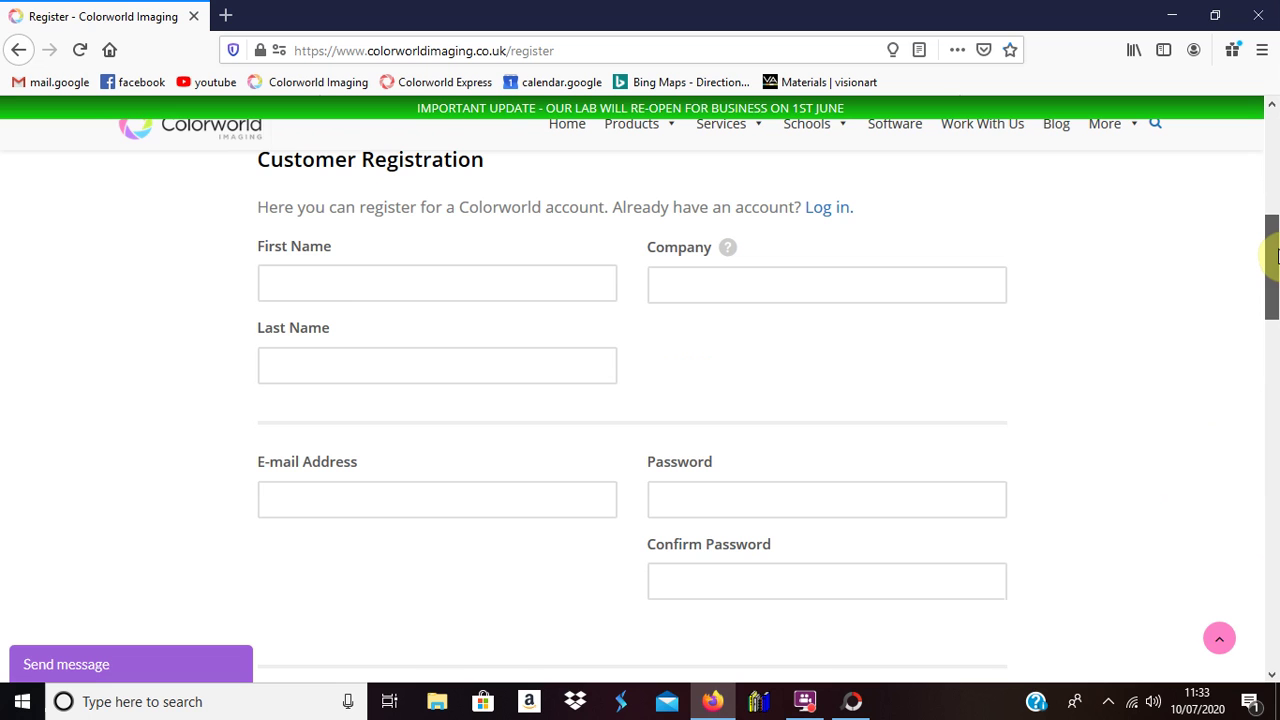
{"action": "left_click", "coordinate": [329, 284]}
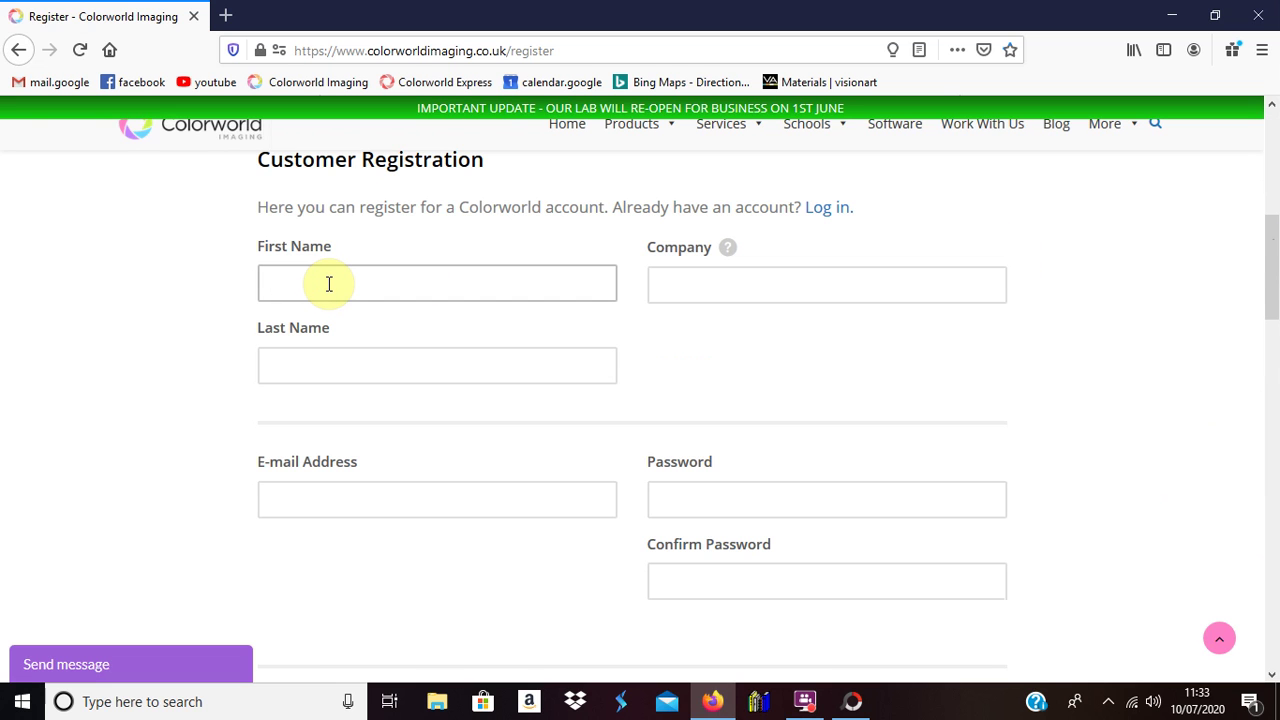
{"action": "key", "text": "Tab"}
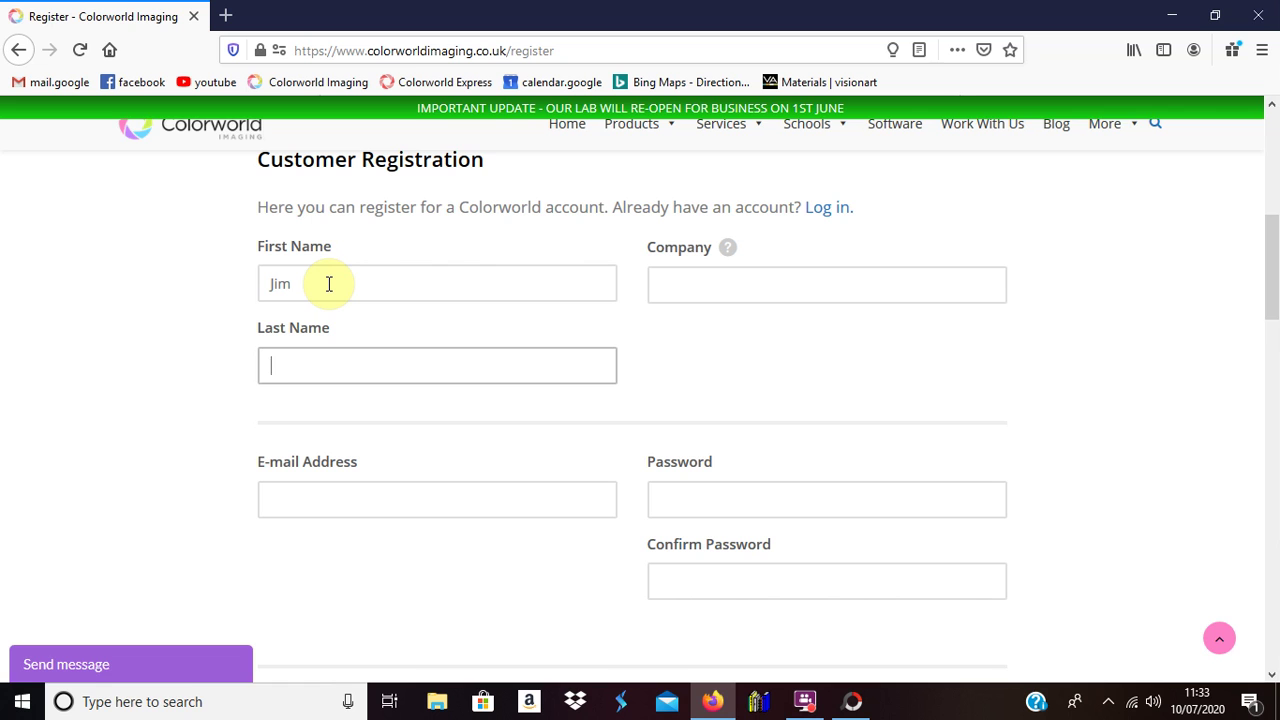
{"action": "key", "text": "Tab"}
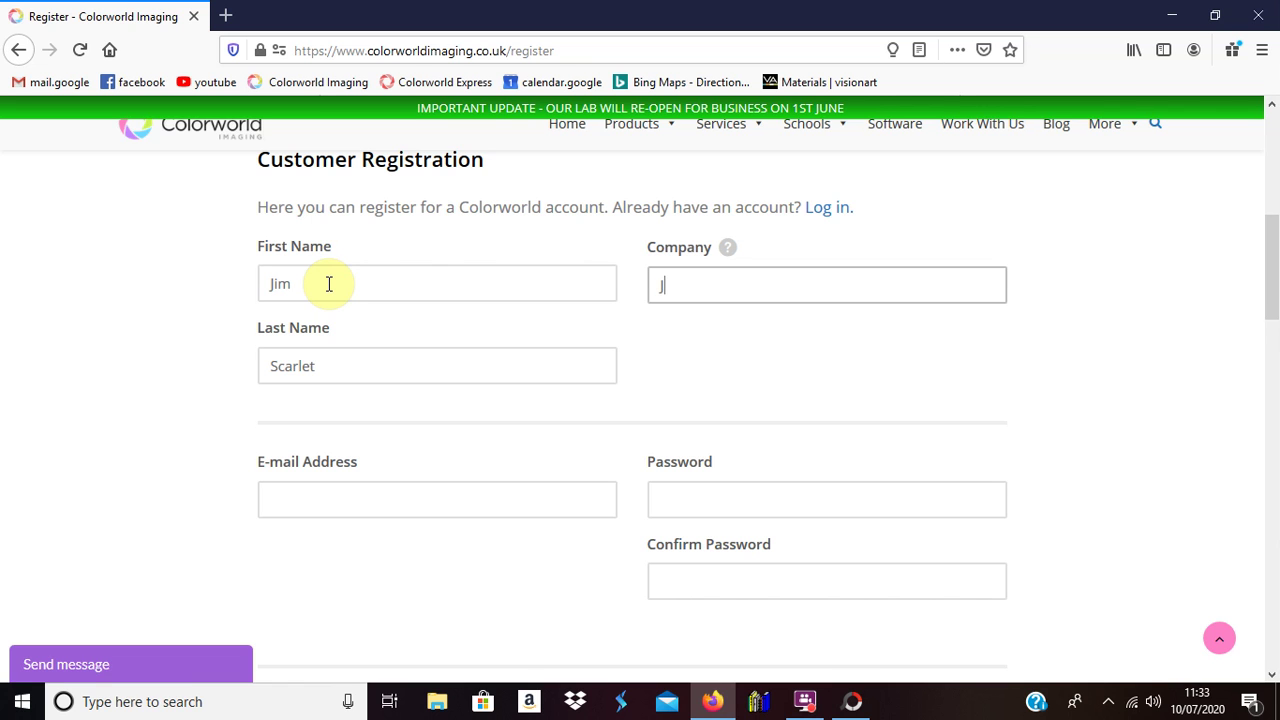
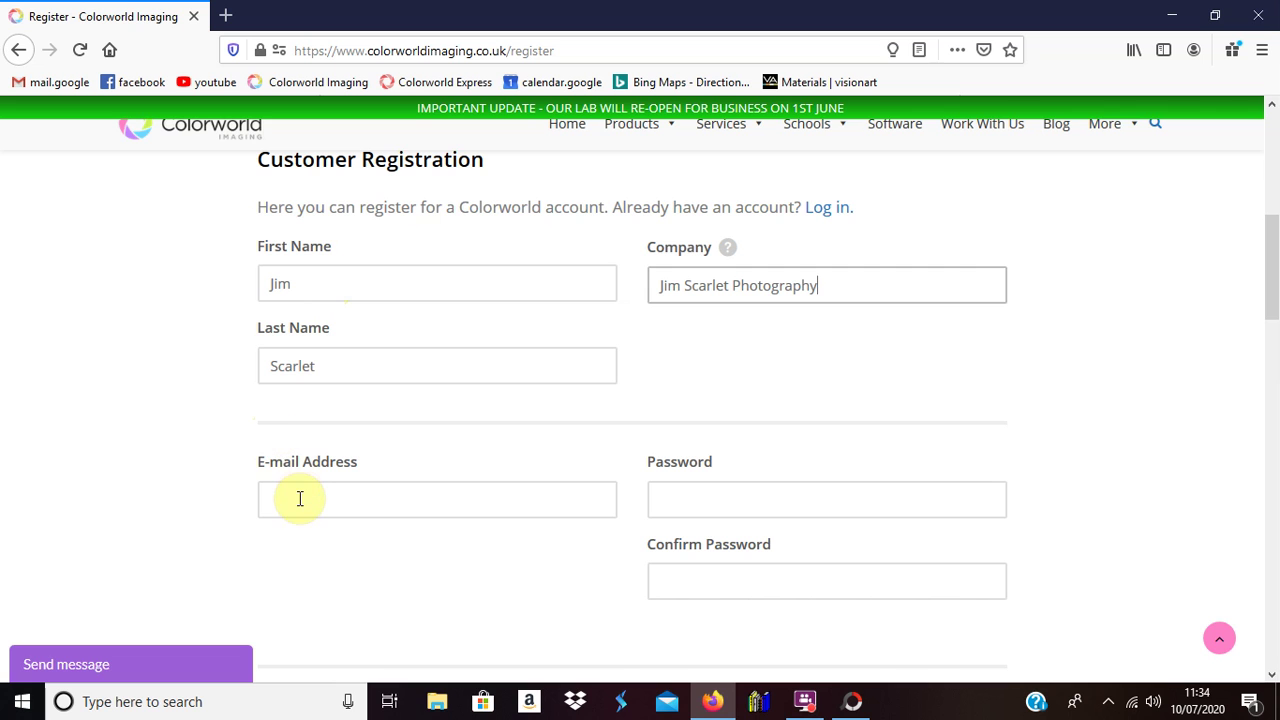
{"action": "left_click", "coordinate": [298, 497]}
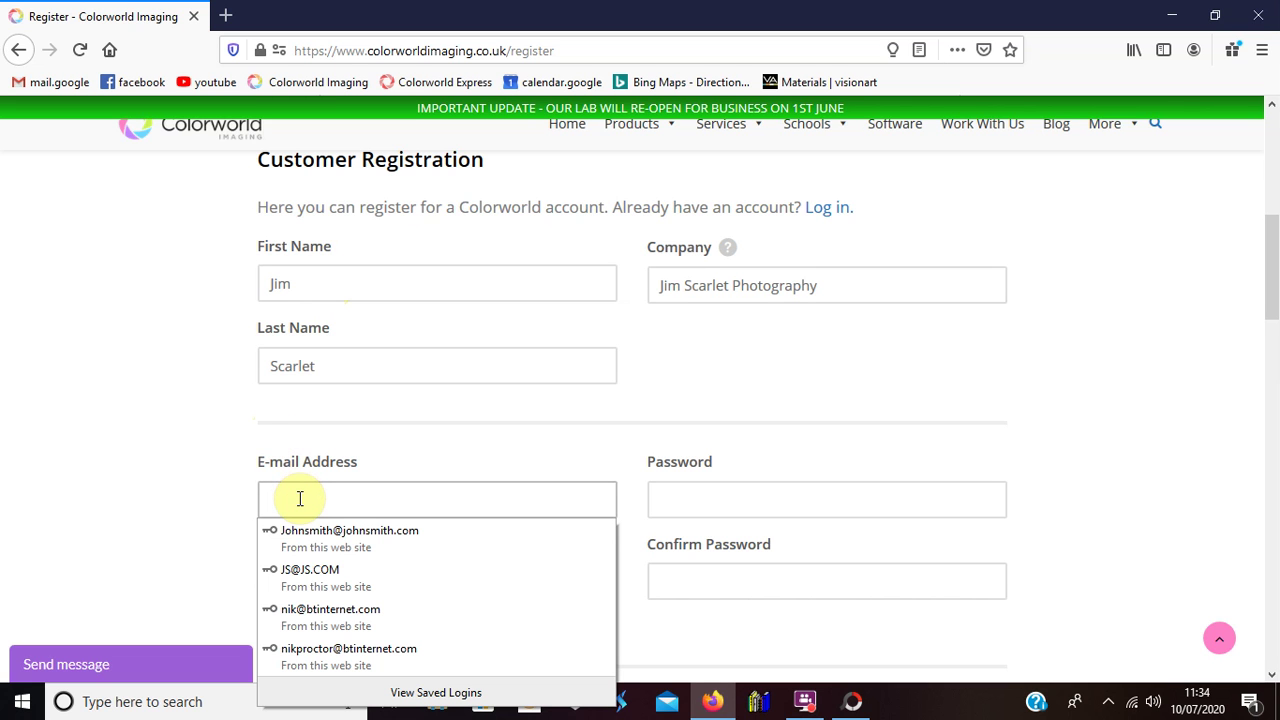
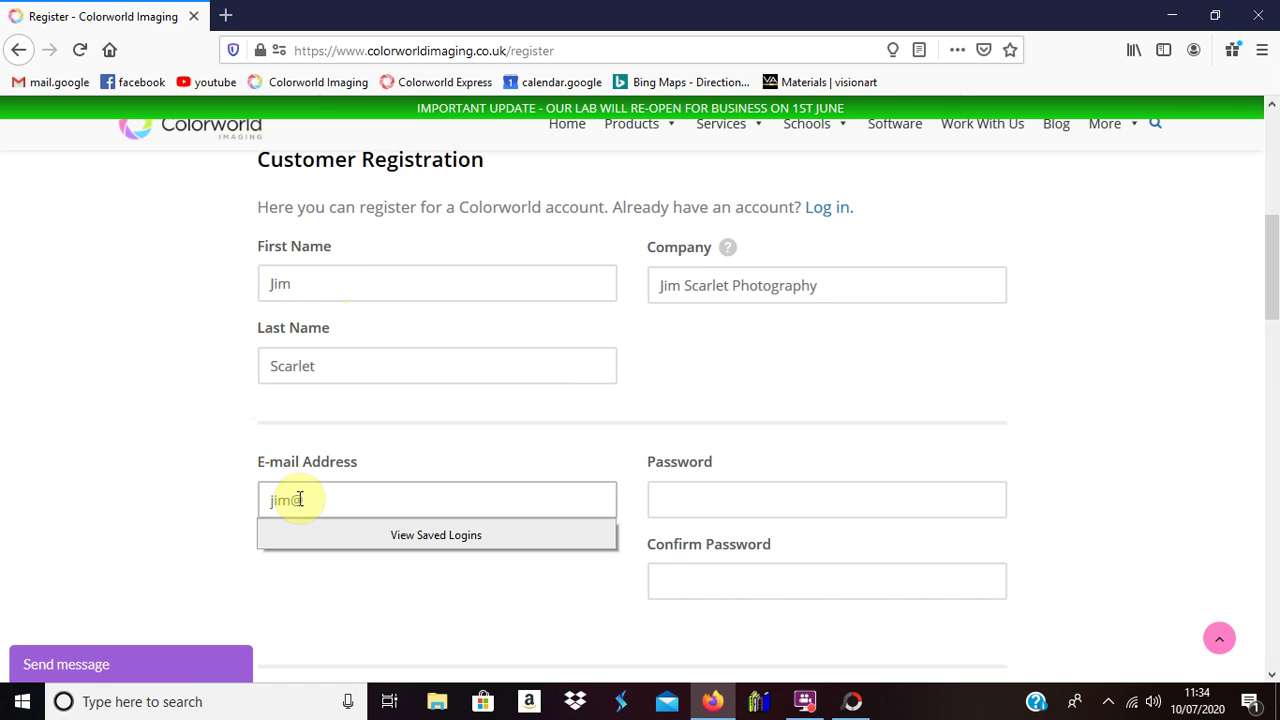
{"action": "left_click", "coordinate": [677, 503]}
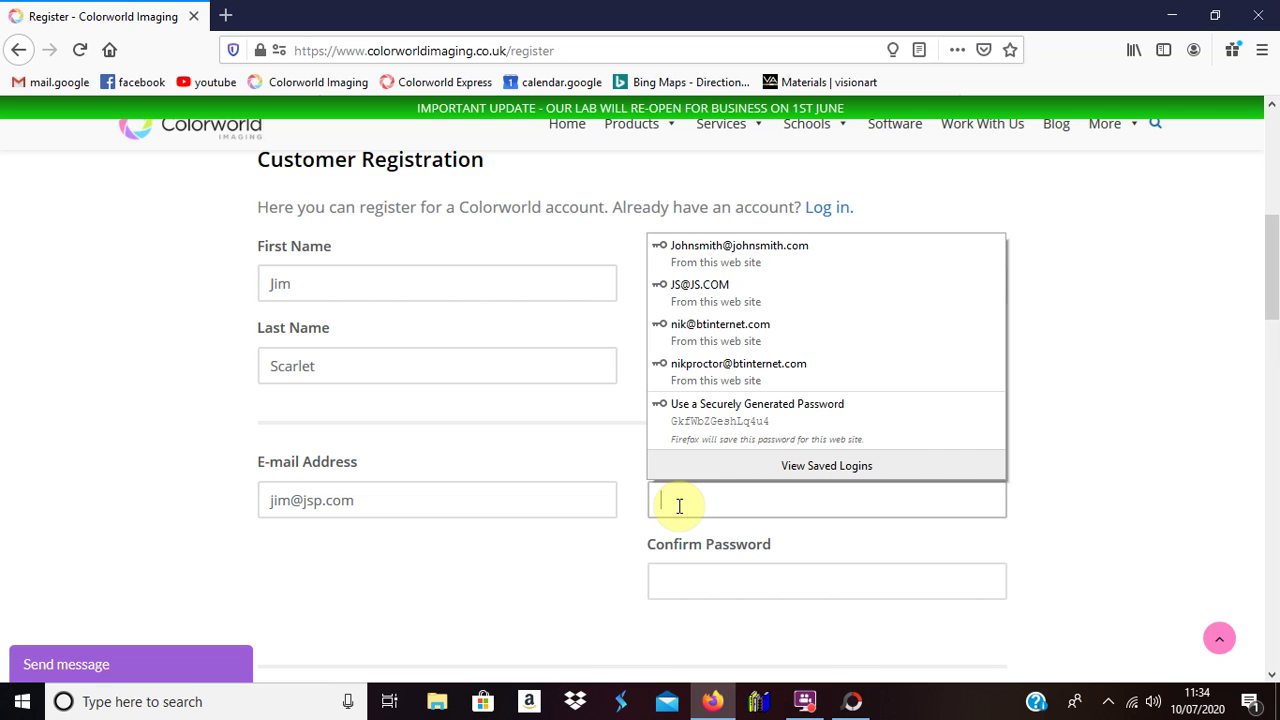
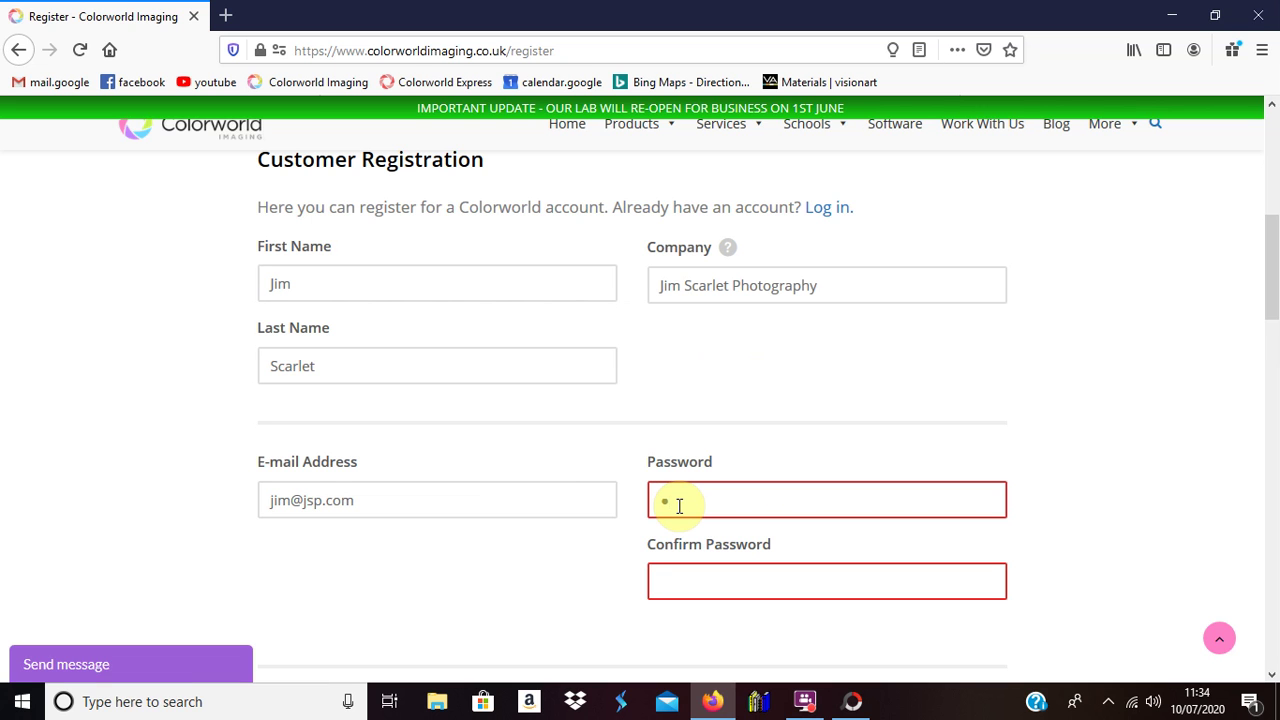
{"action": "left_click", "coordinate": [691, 578]}
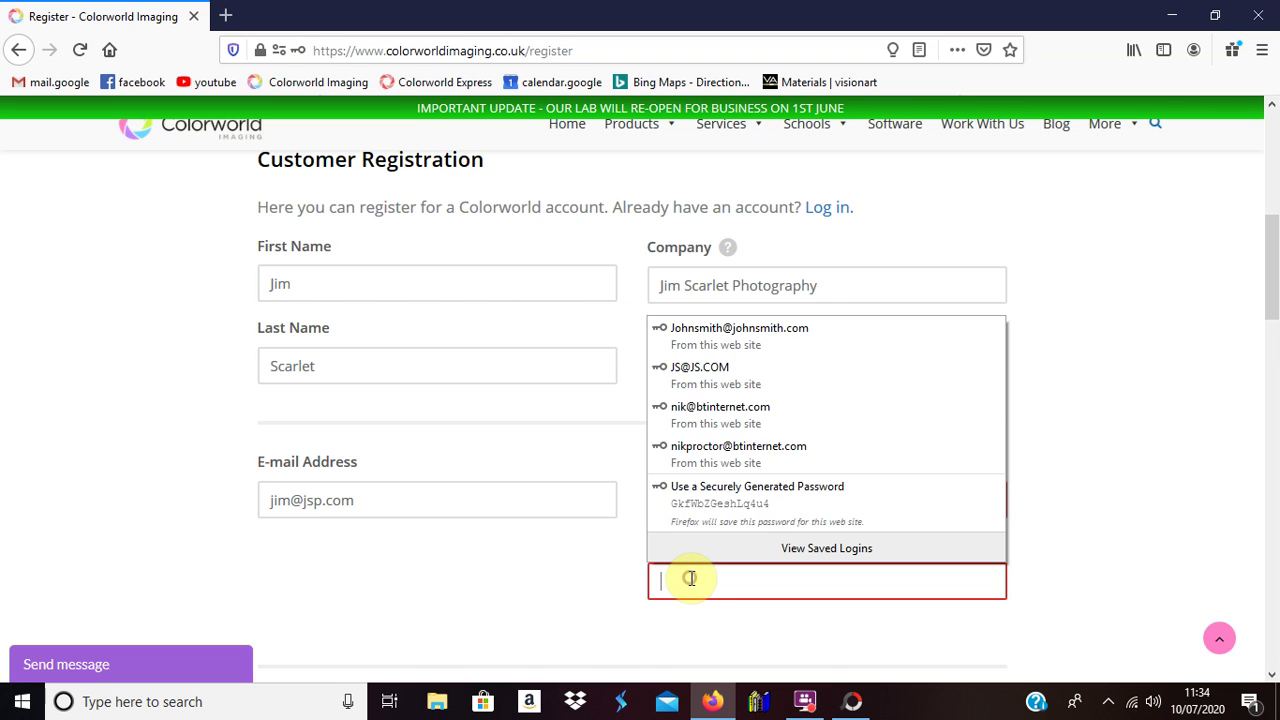
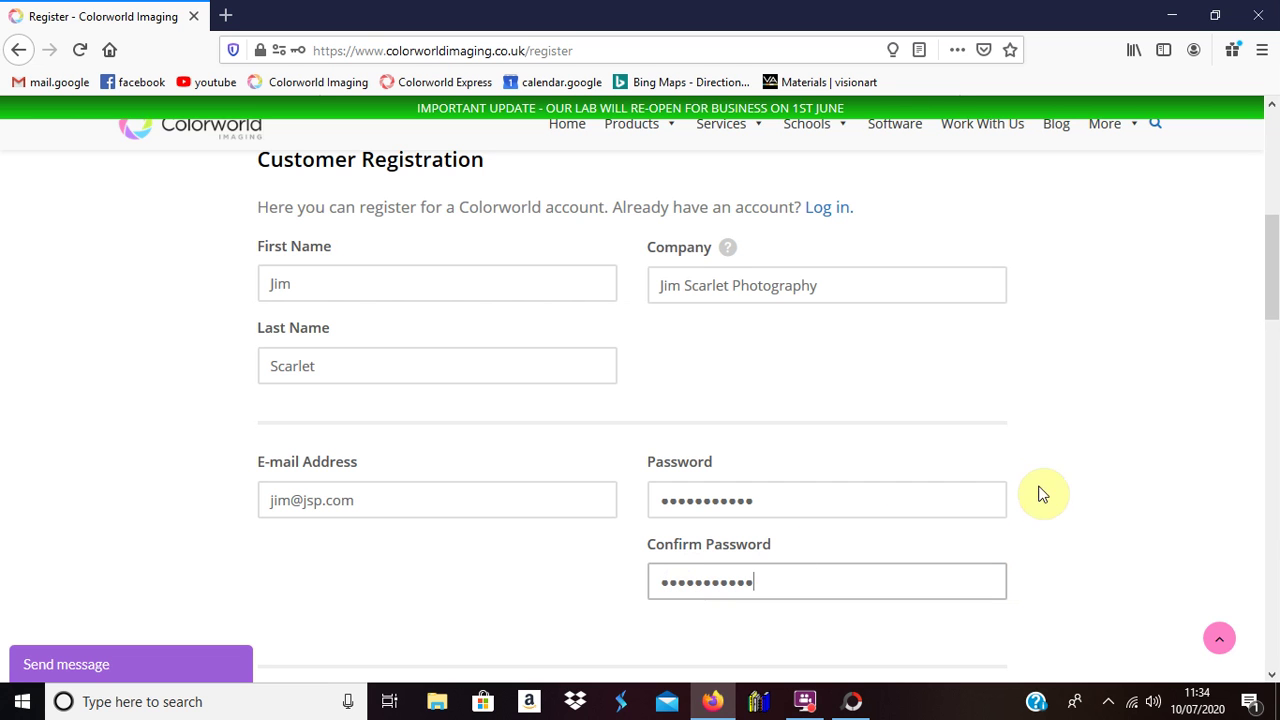
{"action": "left_click_drag", "start_coordinate": [1272, 255], "coordinate": [1273, 325]}
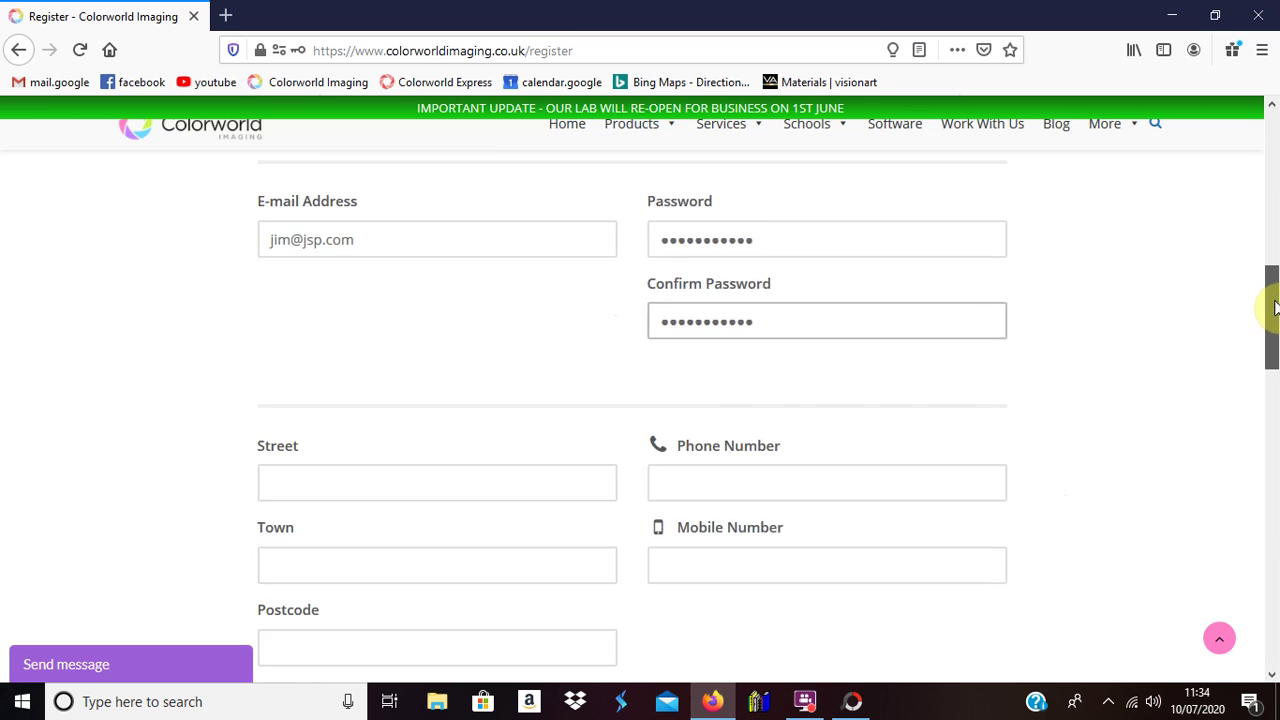
{"action": "left_click", "coordinate": [450, 381]}
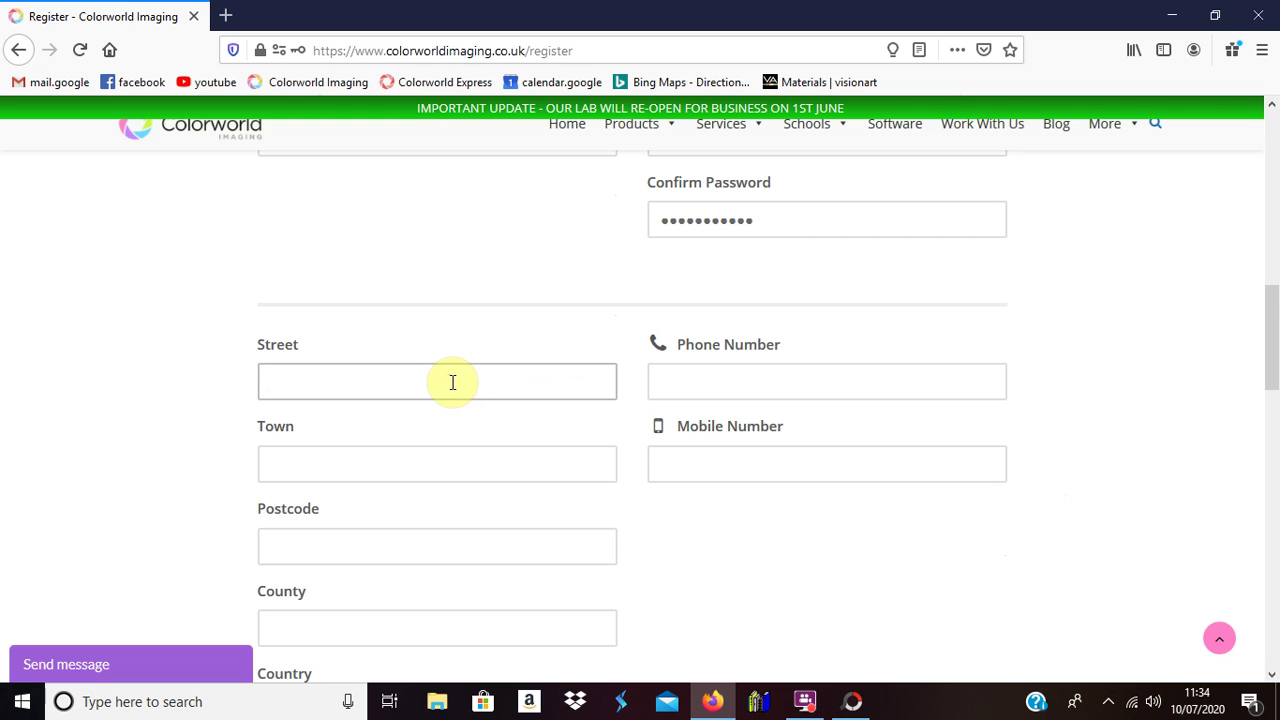
{"action": "left_click", "coordinate": [347, 466]}
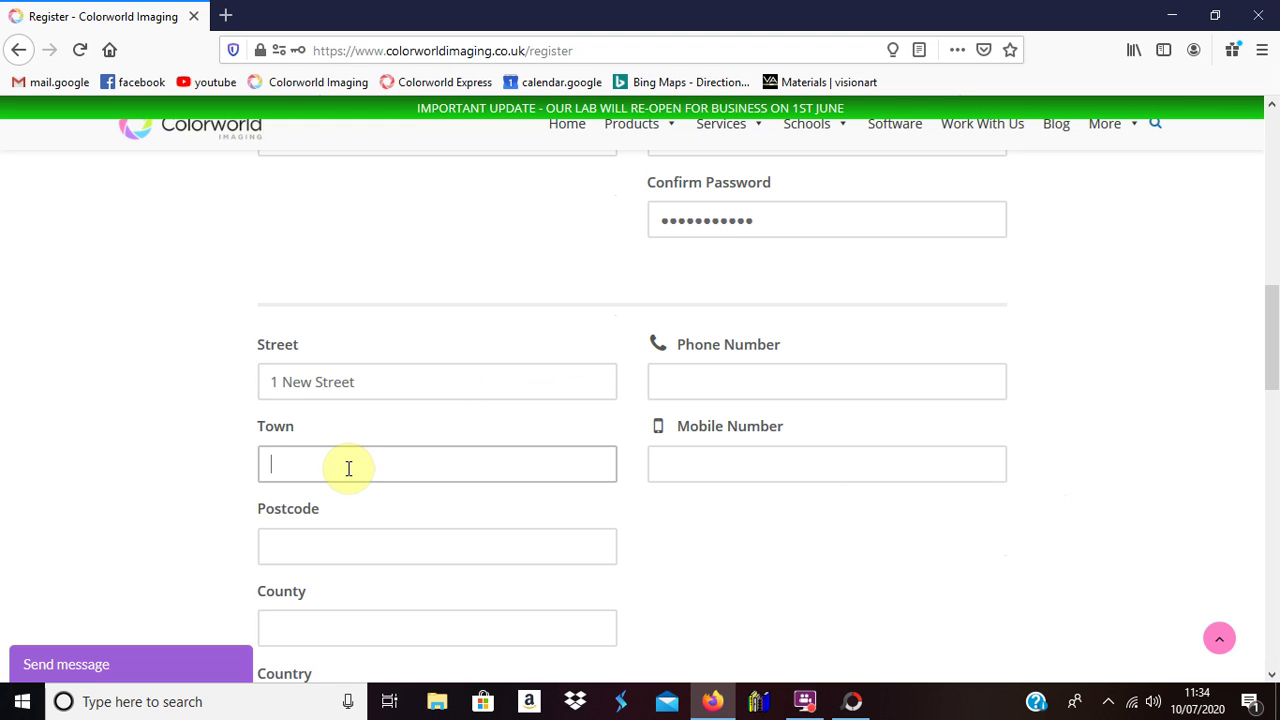
{"action": "left_click", "coordinate": [300, 556]}
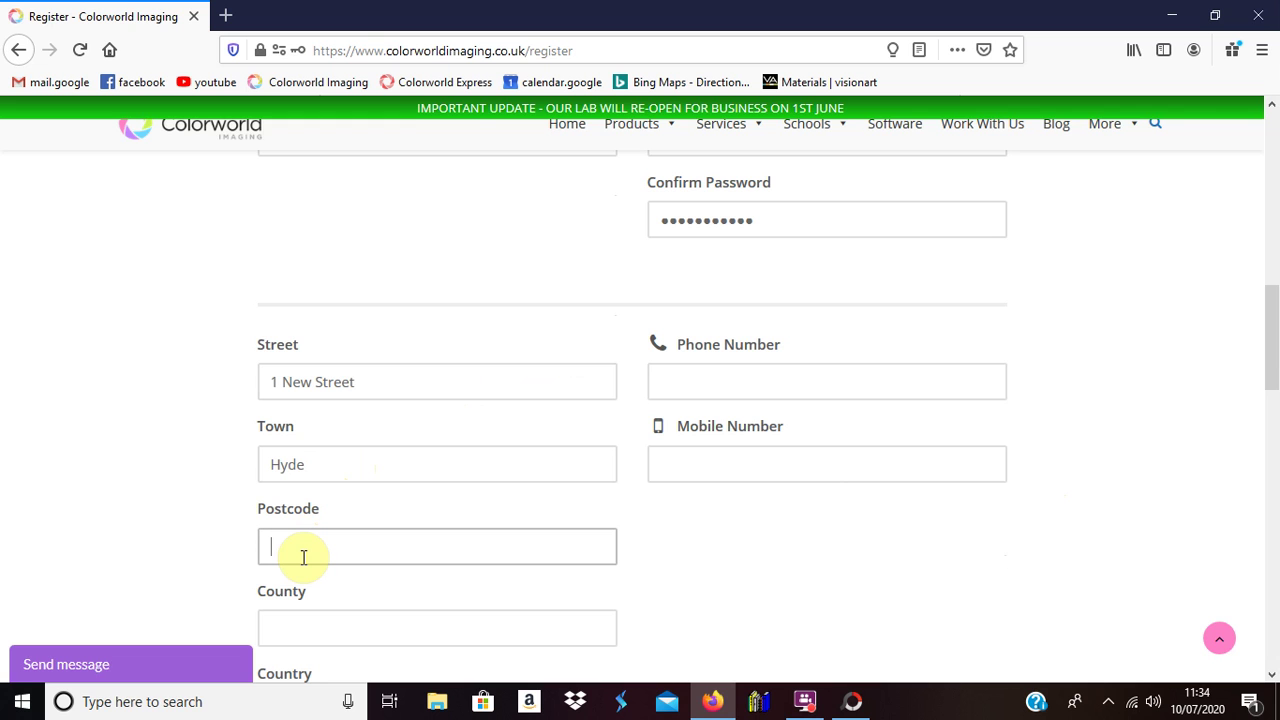
{"action": "left_click", "coordinate": [296, 634]}
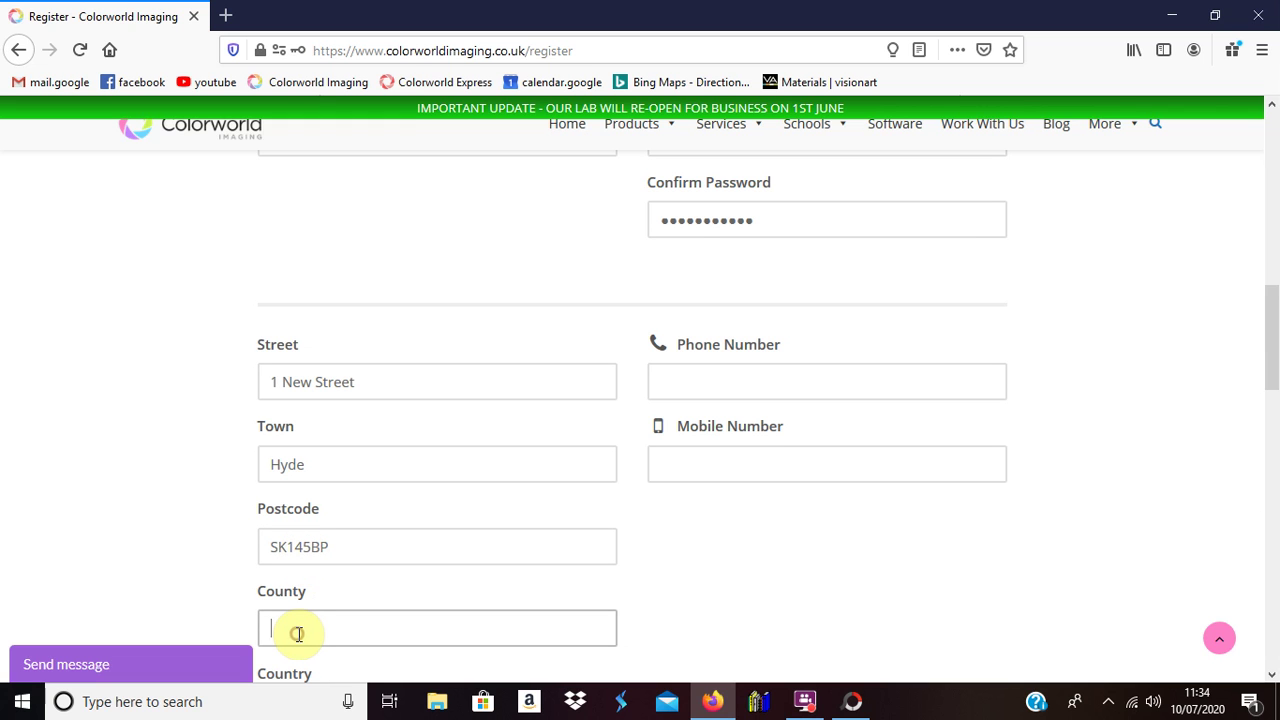
{"action": "type", "text": "Ches"}
{"action": "type", "text": "hire"}
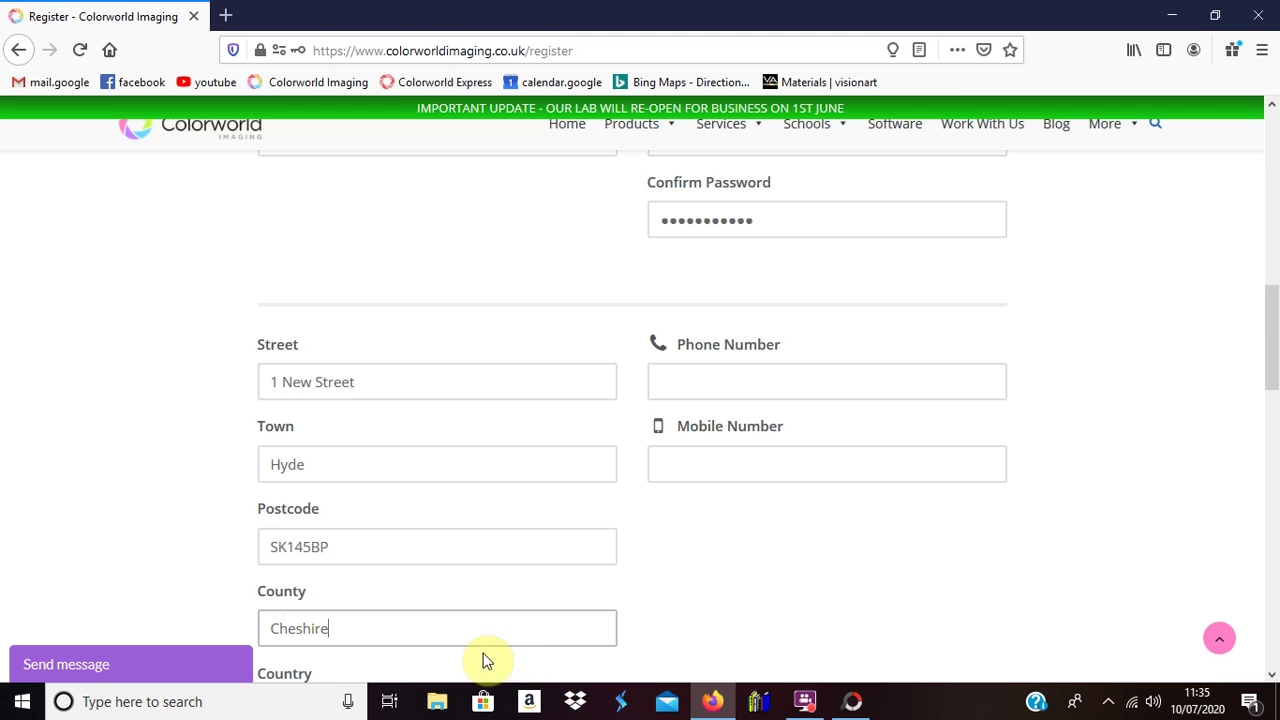
{"action": "left_click", "coordinate": [709, 458]}
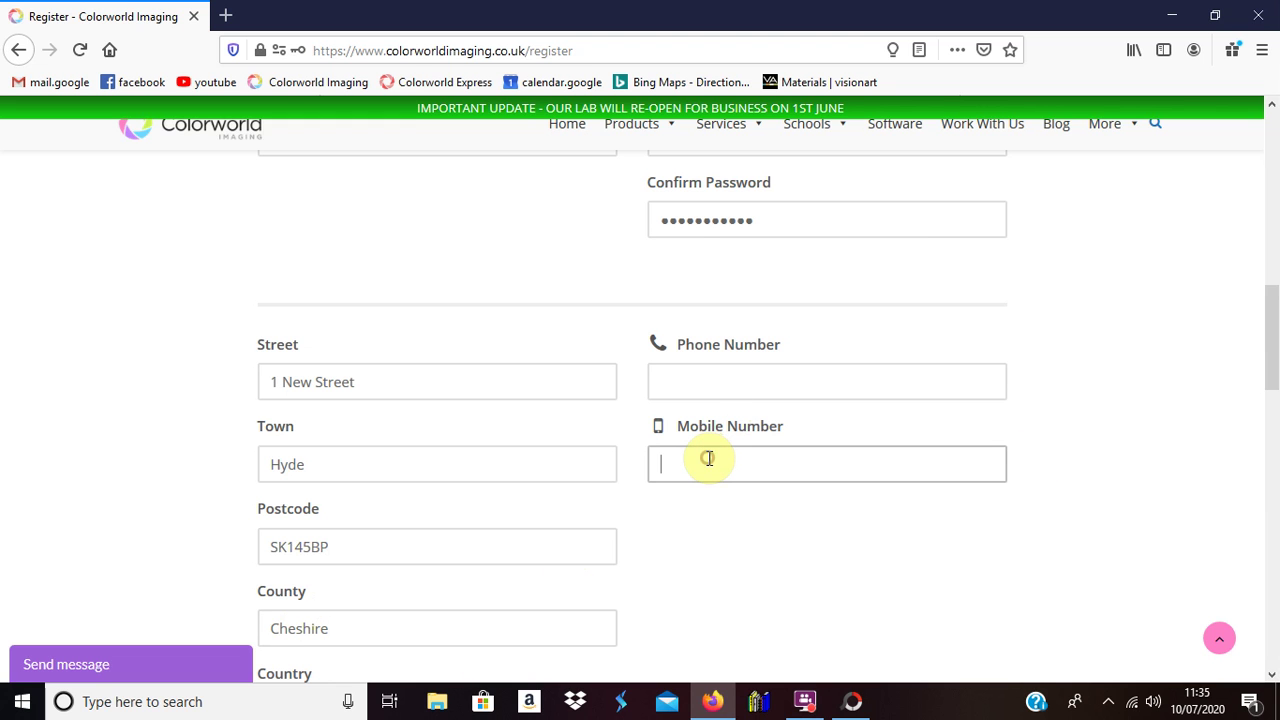
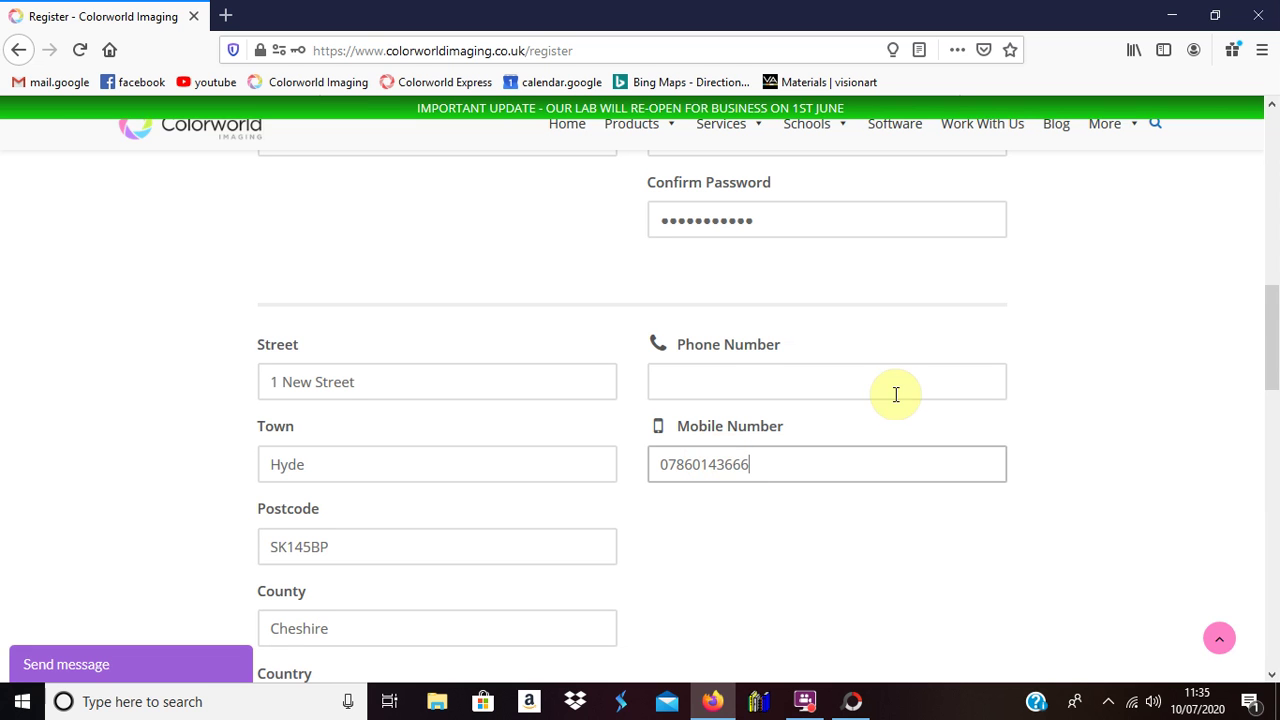
Choose Weddings as the type of work and Colorworld Rep as the referral source
{"action": "left_click_drag", "start_coordinate": [1271, 337], "coordinate": [1271, 408]}
{"action": "left_click", "coordinate": [488, 422]}
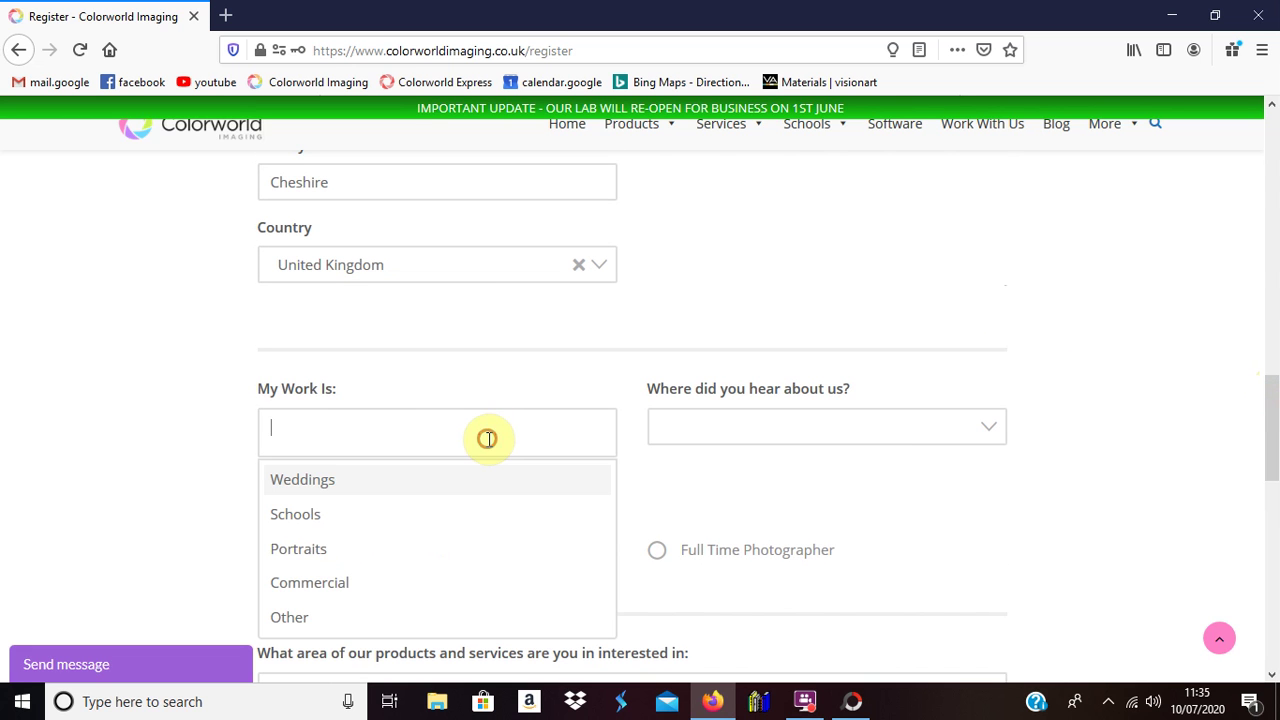
{"action": "left_click", "coordinate": [330, 484]}
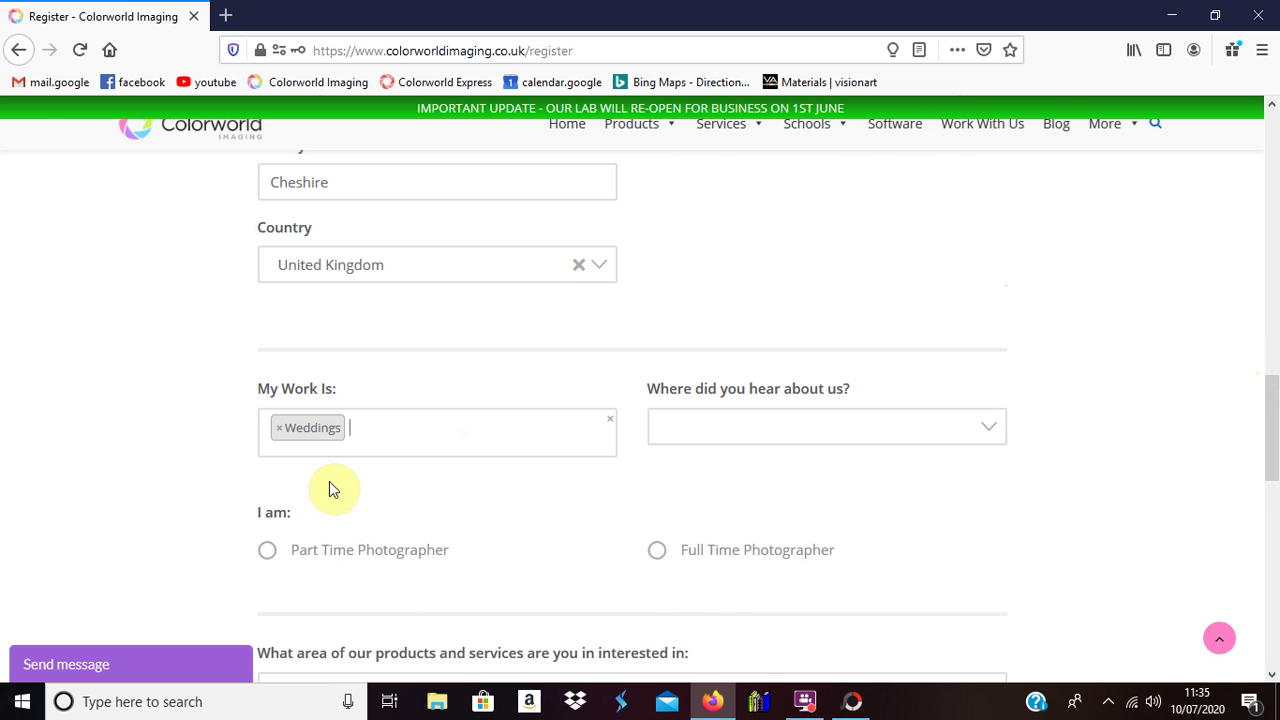
{"action": "left_click", "coordinate": [739, 438]}
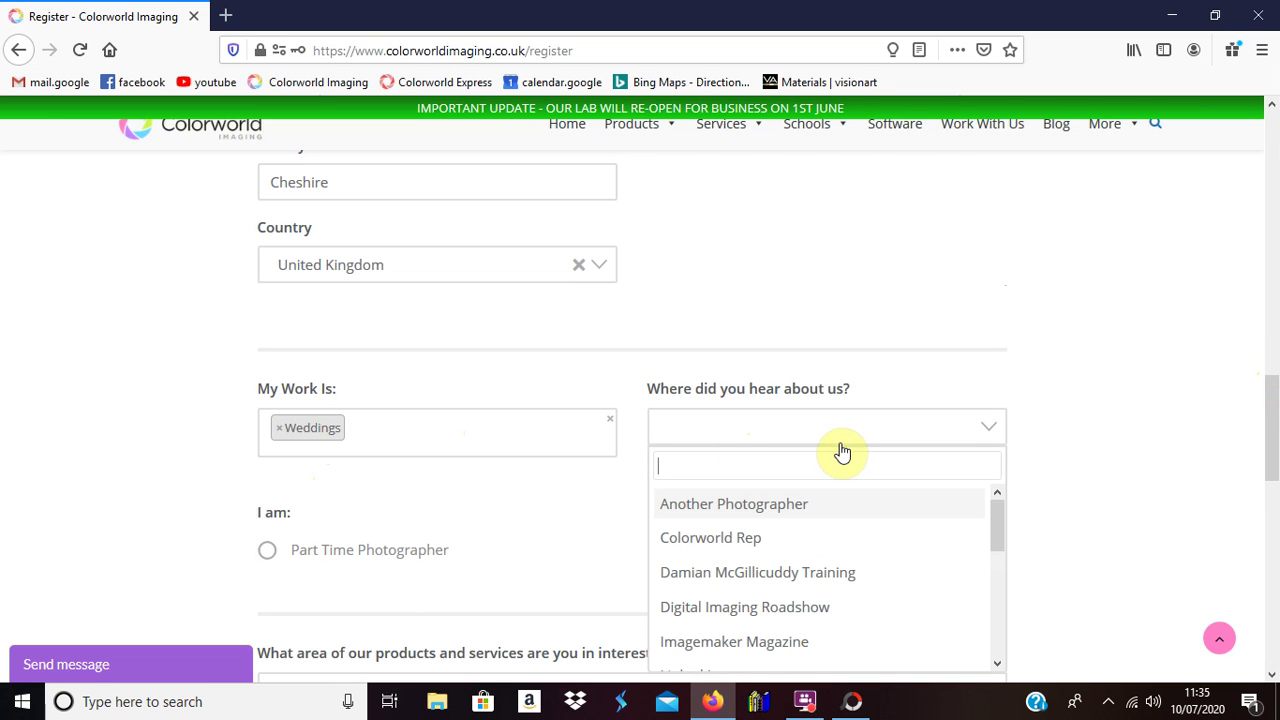
{"action": "left_click", "coordinate": [712, 543]}
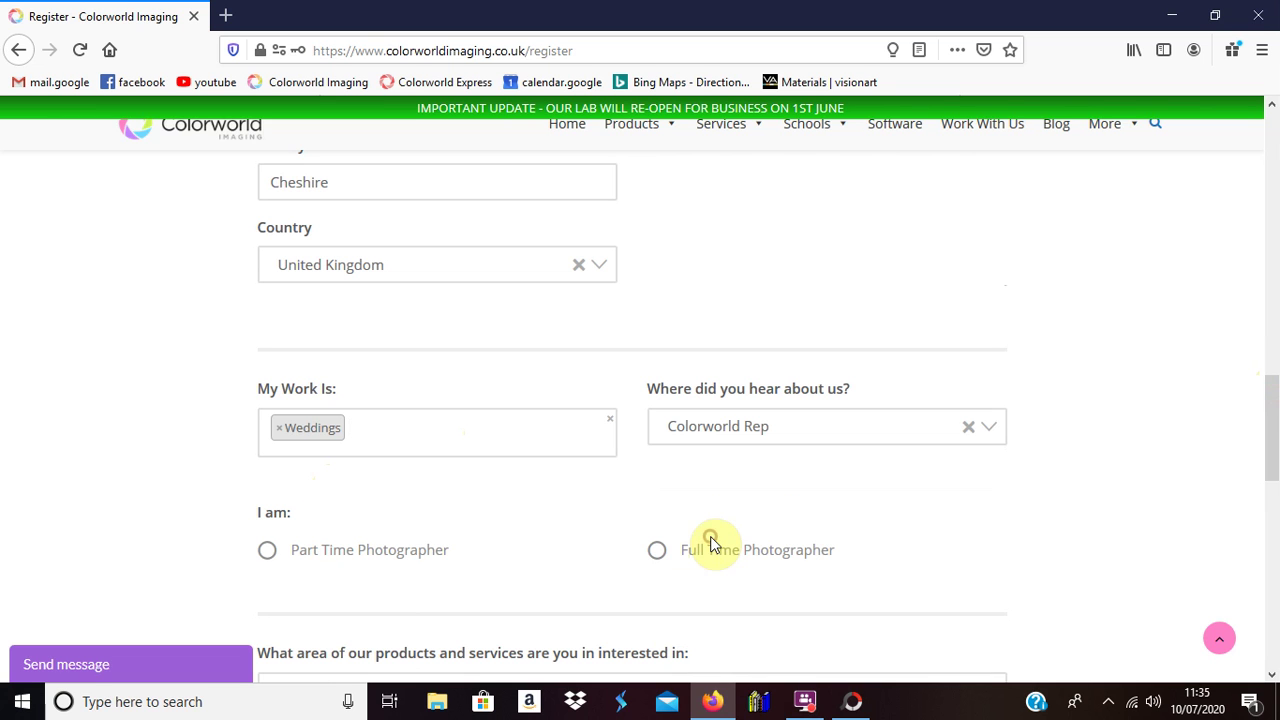
Mark Full Time Photographer, enter interest 'Weddings Album', and opt into the newsletter
{"action": "left_click_drag", "start_coordinate": [1272, 418], "coordinate": [1273, 453]}
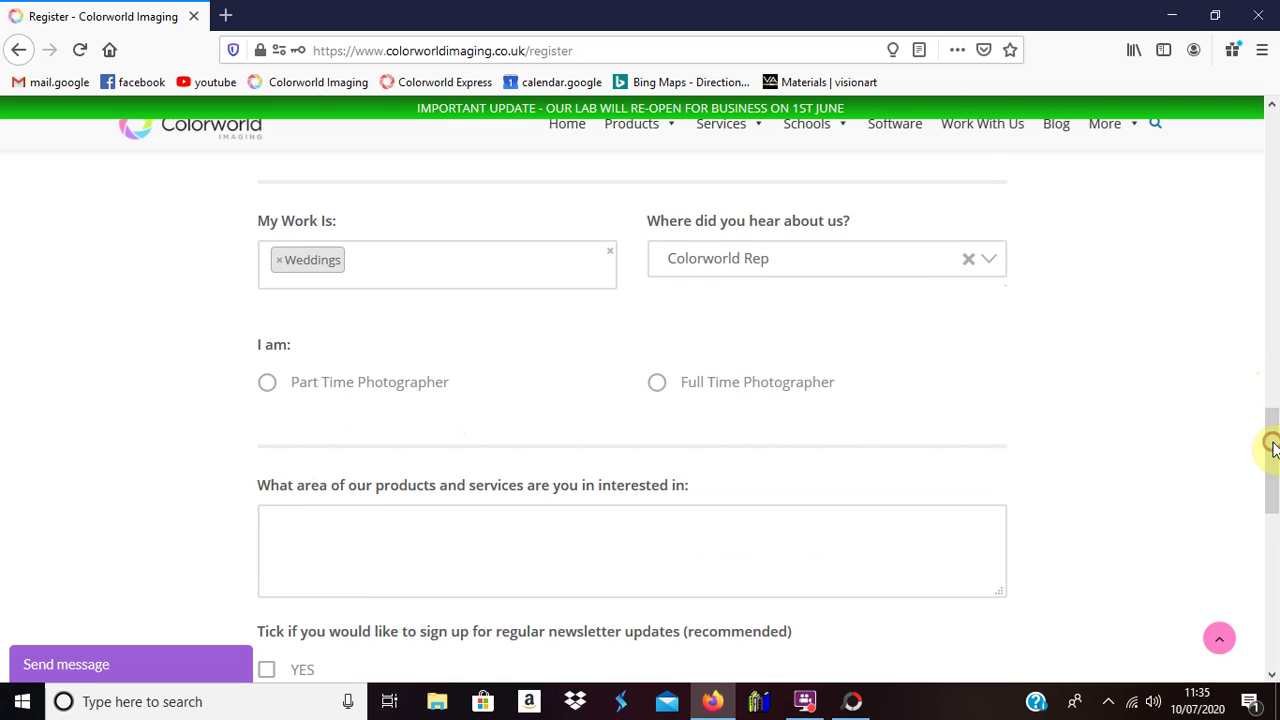
{"action": "left_click", "coordinate": [657, 386]}
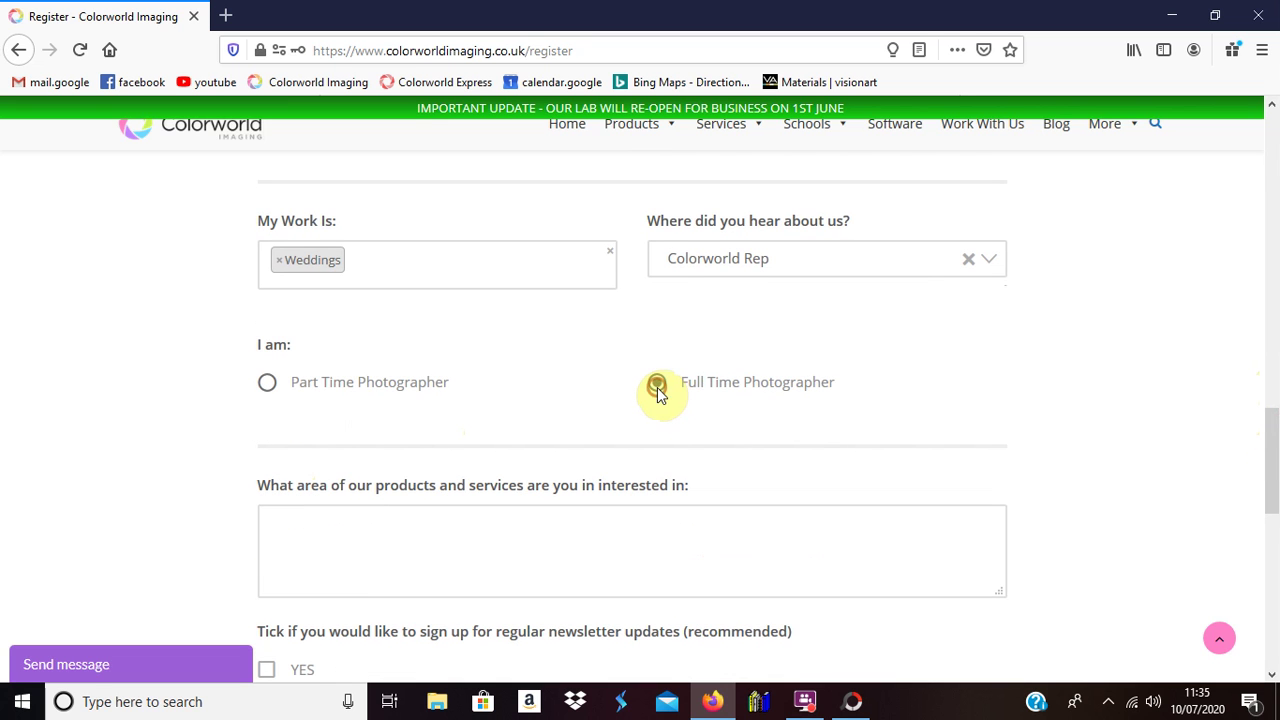
{"action": "left_click", "coordinate": [330, 527]}
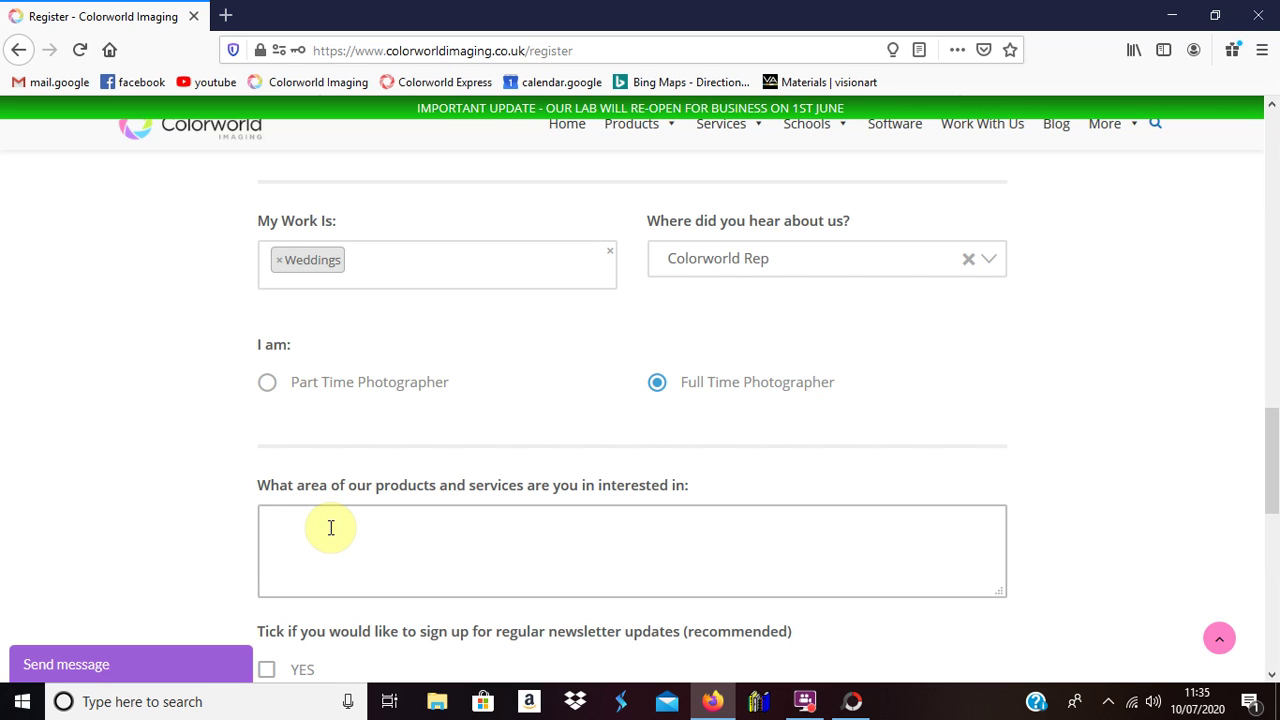
{"action": "type", "text": "W"}
{"action": "type", "text": "ddin"}
{"action": "type", "text": "g"}
{"action": "key", "text": "BackSpace"}
{"action": "key", "text": "BackSpace"}
{"action": "key", "text": "BackSpace"}
{"action": "key", "text": "BackSpace"}
{"action": "key", "text": "BackSpace"}
{"action": "type", "text": "edding"}
{"action": "type", "text": "s Albums"}
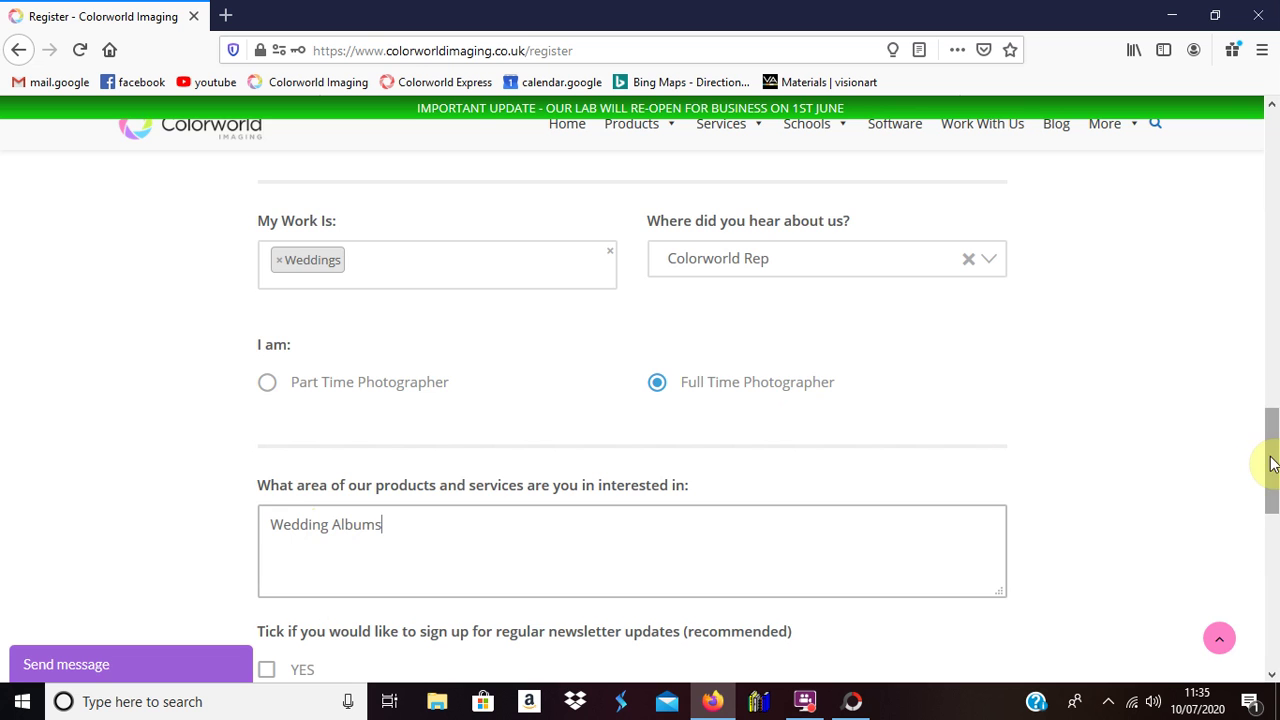
{"action": "left_click_drag", "start_coordinate": [1271, 462], "coordinate": [1270, 481]}
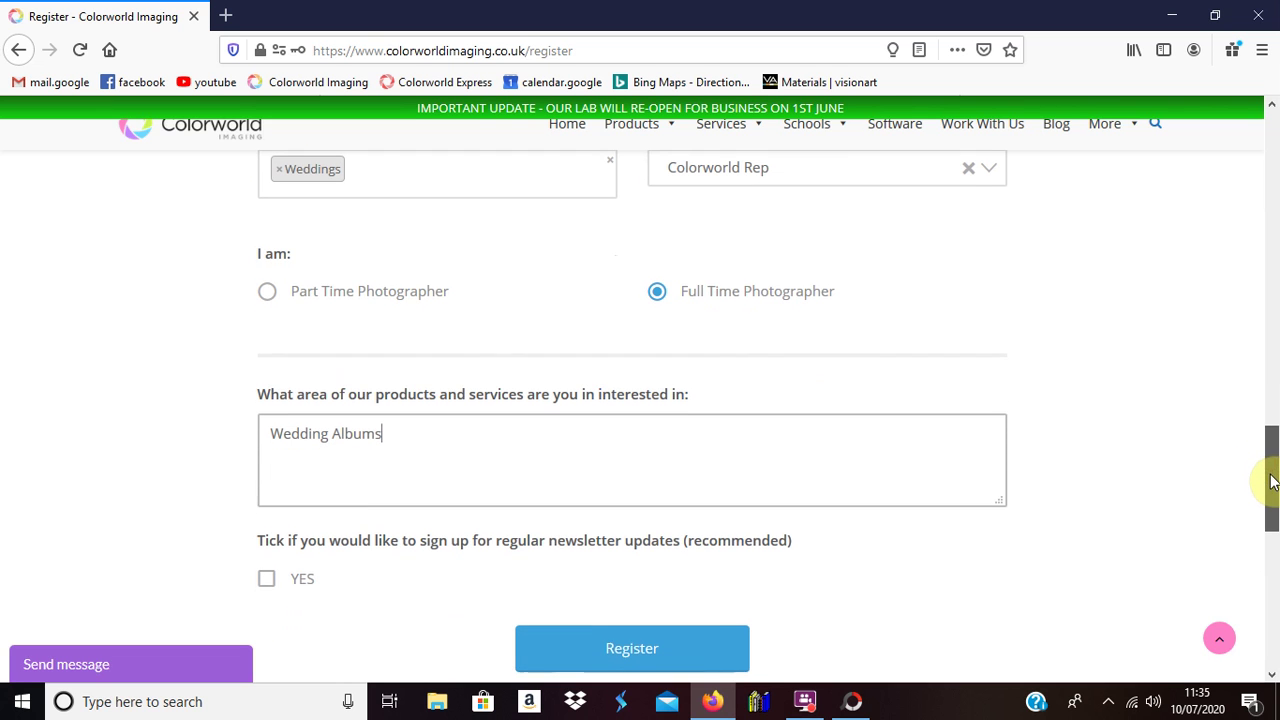
{"action": "left_click", "coordinate": [268, 582]}
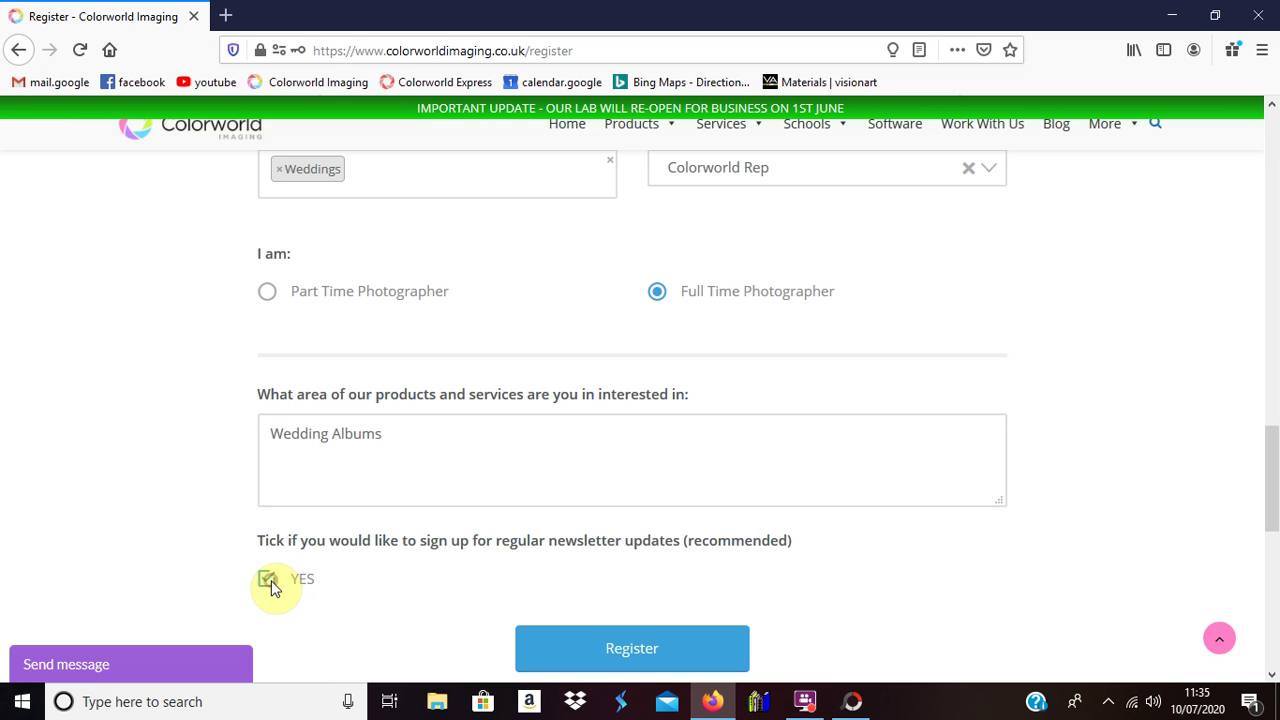
{"action": "mouse_move", "coordinate": [1272, 482]}
{"action": "left_mouse_down"}
{"action": "mouse_move", "coordinate": [1273, 437]}
{"action": "mouse_move", "coordinate": [1271, 512]}
{"action": "left_mouse_up"}
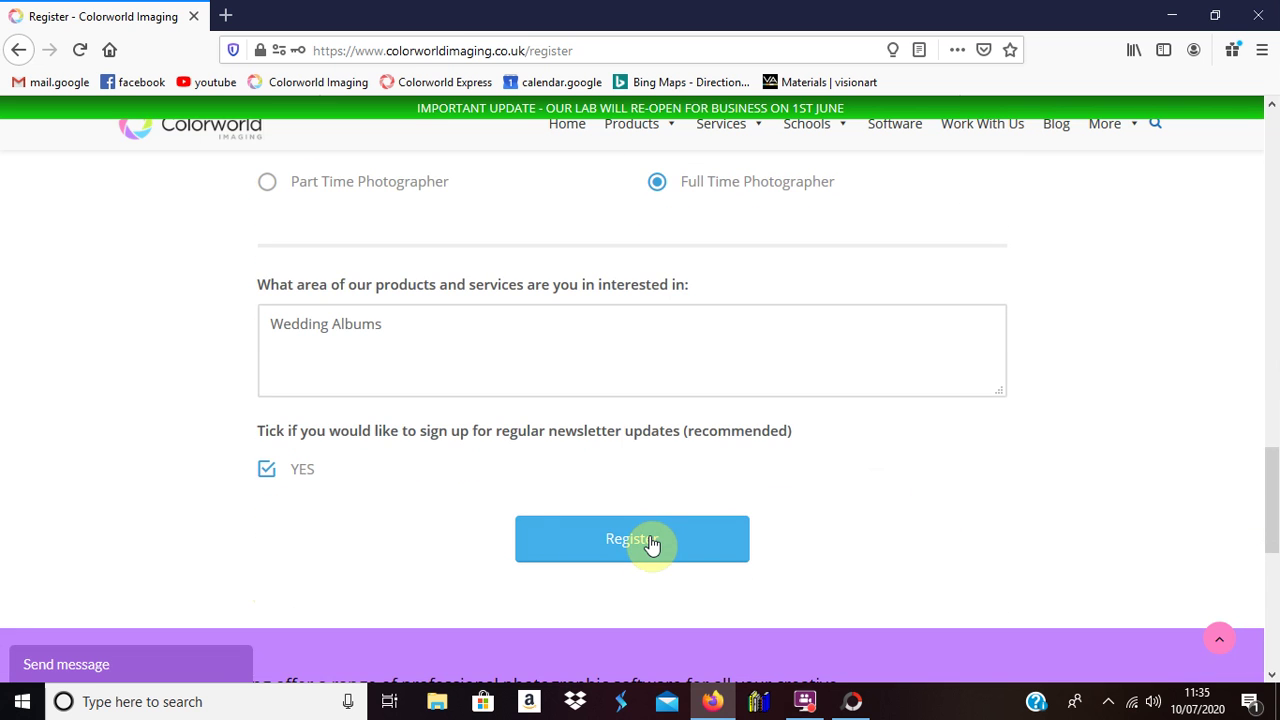
{"action": "left_click", "coordinate": [651, 543]}
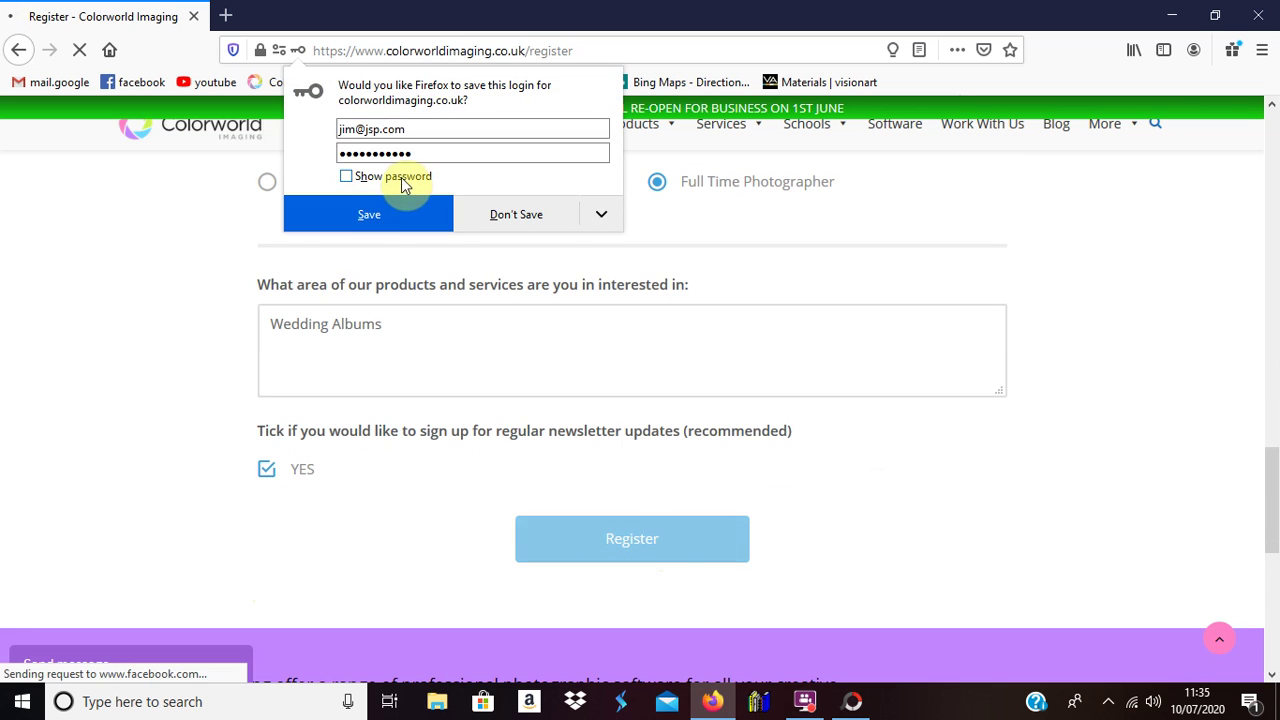
{"action": "left_click", "coordinate": [369, 222]}
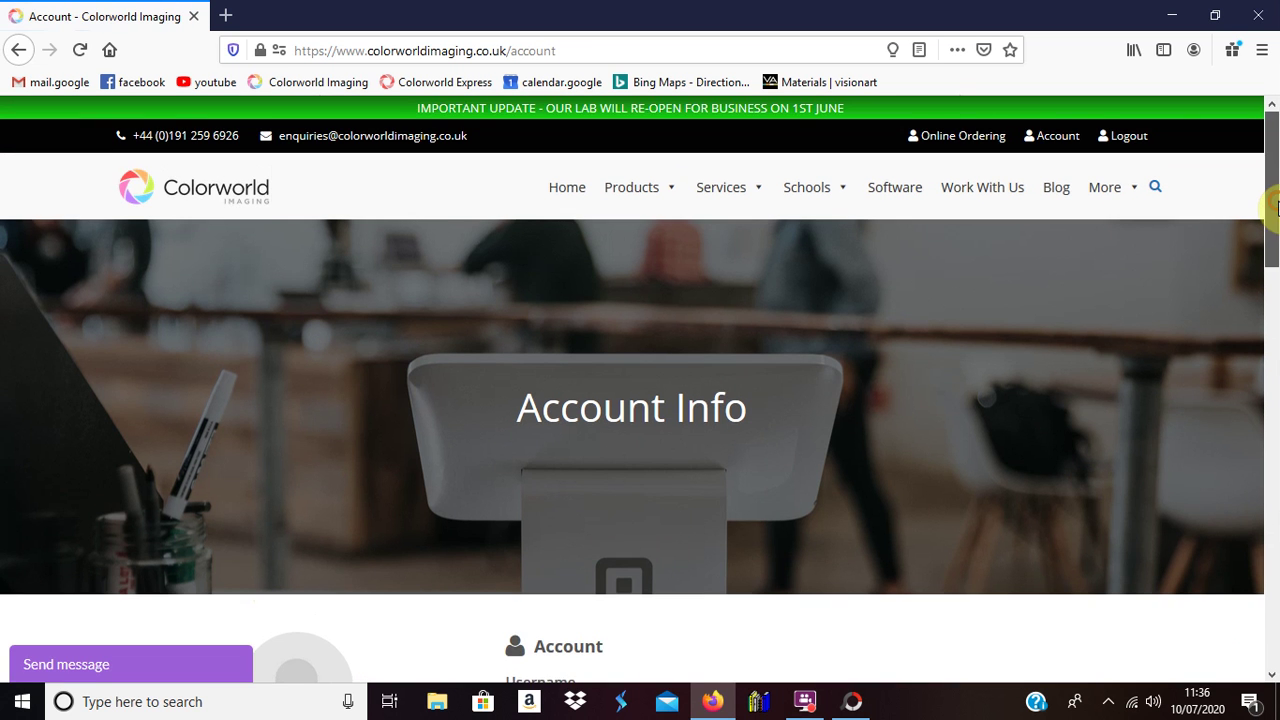
{"action": "left_click_drag", "start_coordinate": [1275, 207], "coordinate": [1275, 335]}
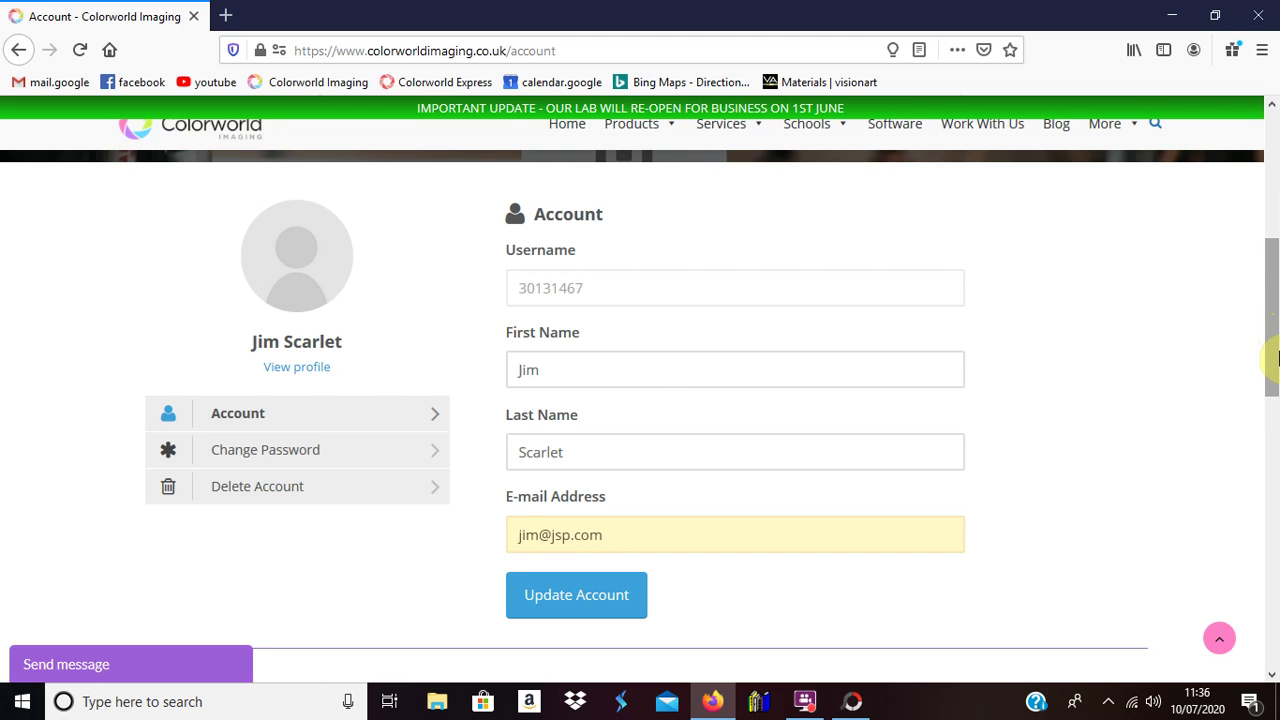
{"action": "left_click_drag", "start_coordinate": [1275, 303], "coordinate": [1275, 173]}
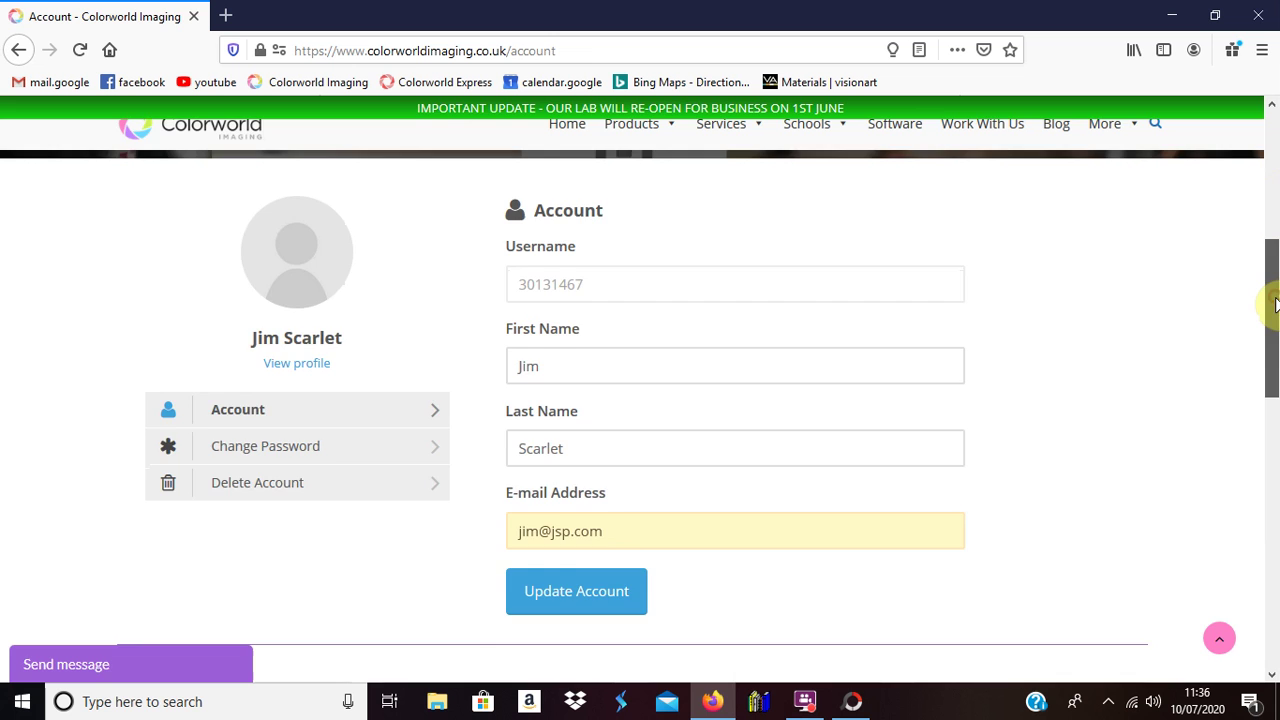